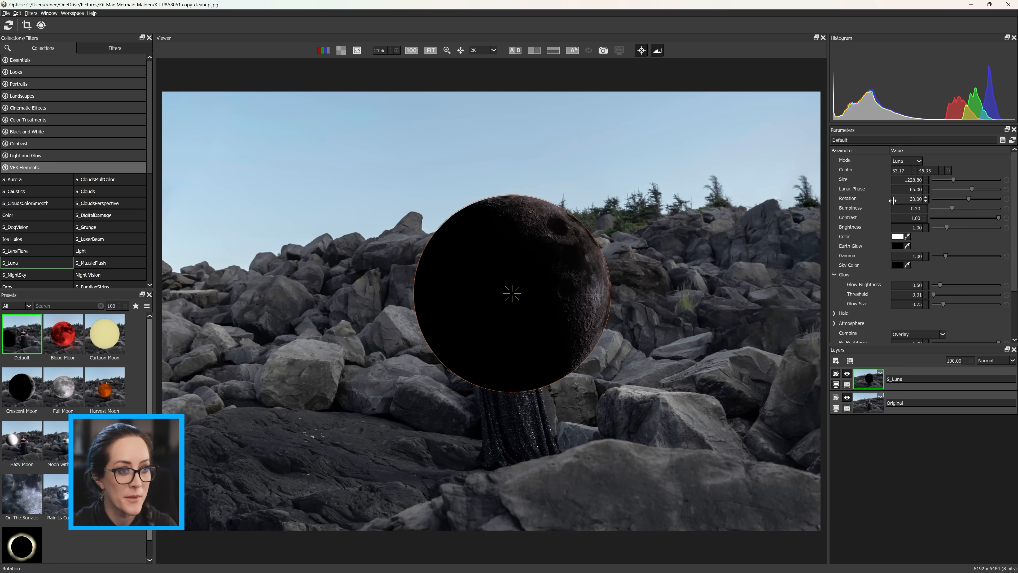
Set the moon's lunar phase to -165.64, rotation to -170.06, contrast to 0.90 and brightness to 1.56.
{"action": "left_click_drag", "start_coordinate": [961, 194], "coordinate": [999, 219]}
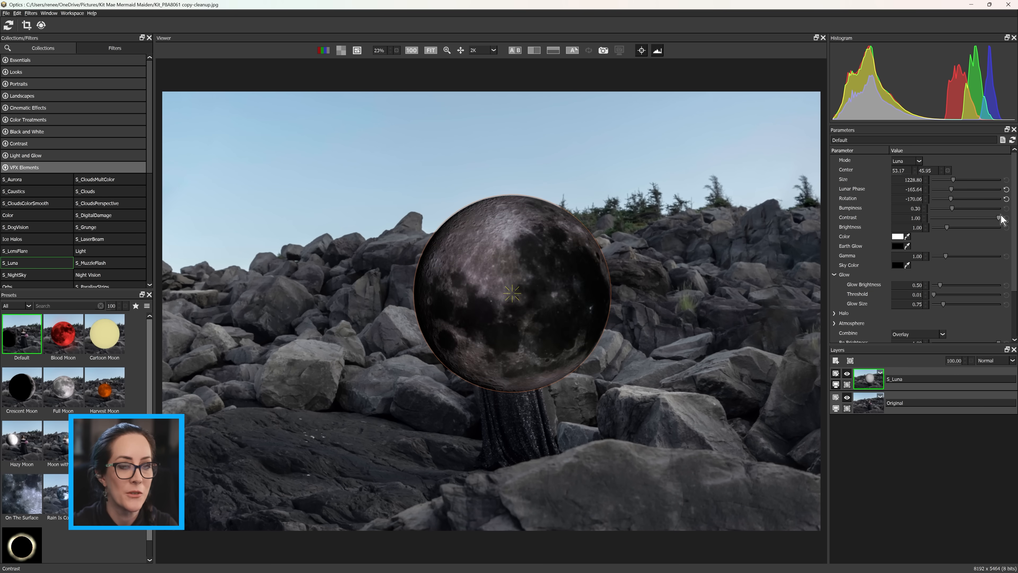
{"action": "left_click", "coordinate": [955, 227]}
{"action": "left_click_drag", "start_coordinate": [956, 232], "coordinate": [992, 217]}
{"action": "left_click", "coordinate": [992, 219]}
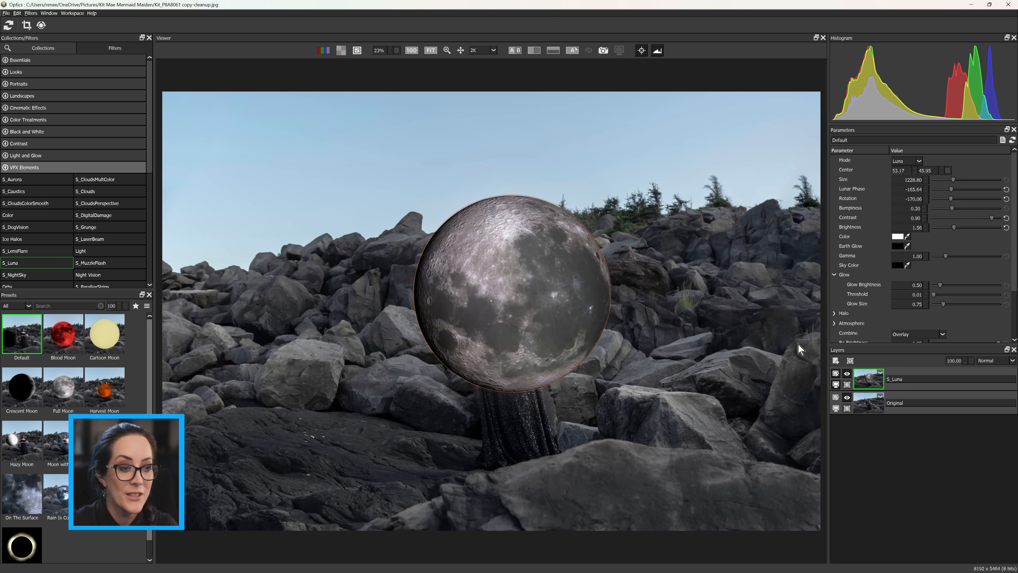
Lower the S_Luna layer's opacity to 65 and apply the Full Moon preset.
{"action": "left_click_drag", "start_coordinate": [951, 361], "coordinate": [935, 360]}
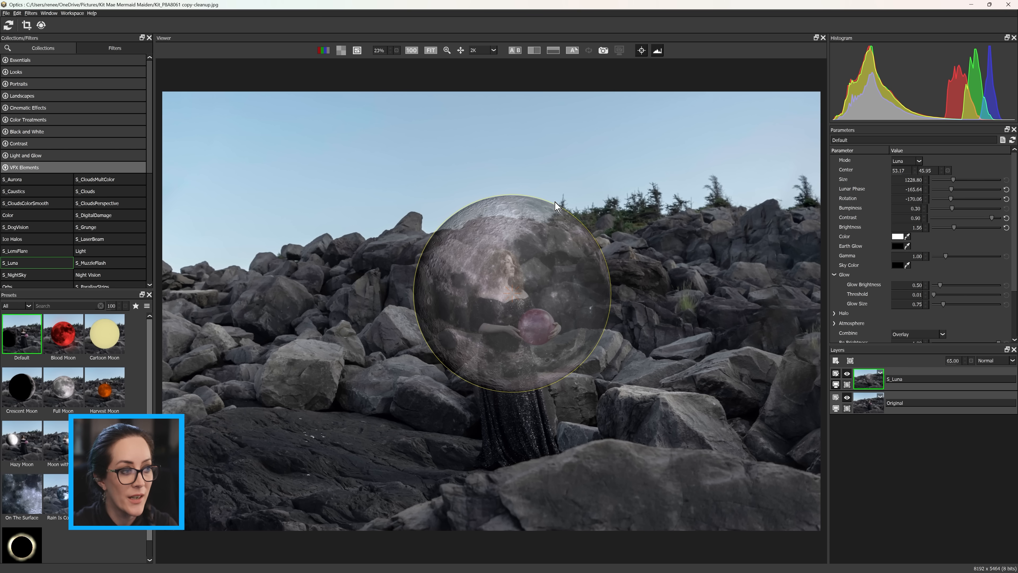
{"action": "left_click", "coordinate": [71, 397]}
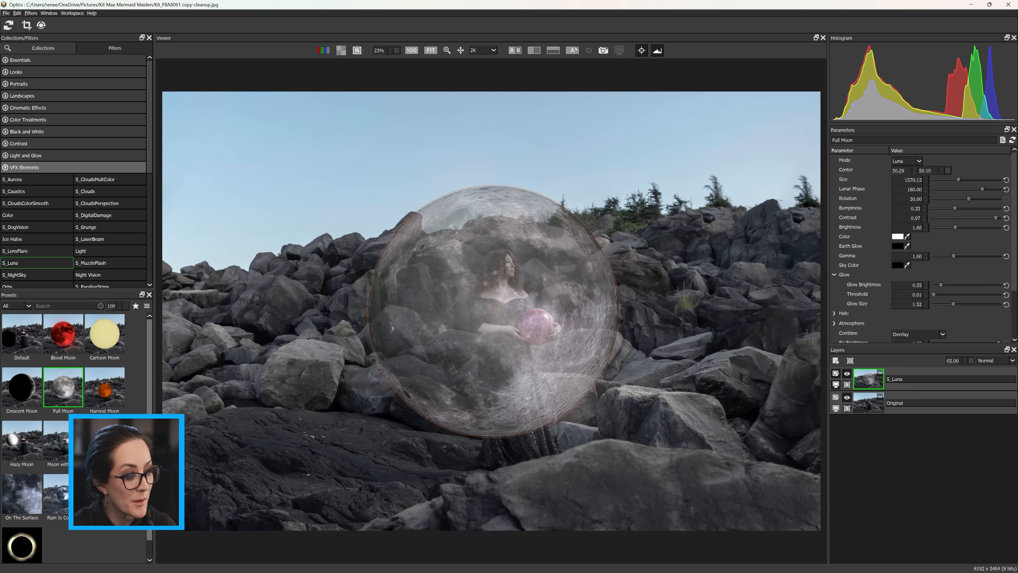
Shrink the moon to a size of about 240, fit it over the pink ball, and restore the layer's opacity to 100.
{"action": "left_click_drag", "start_coordinate": [372, 285], "coordinate": [441, 303]}
{"action": "scroll", "coordinate": [530, 324], "scroll_direction": "up", "scroll_amount": 1}
{"action": "scroll", "coordinate": [530, 324], "scroll_direction": "up", "scroll_amount": 1}
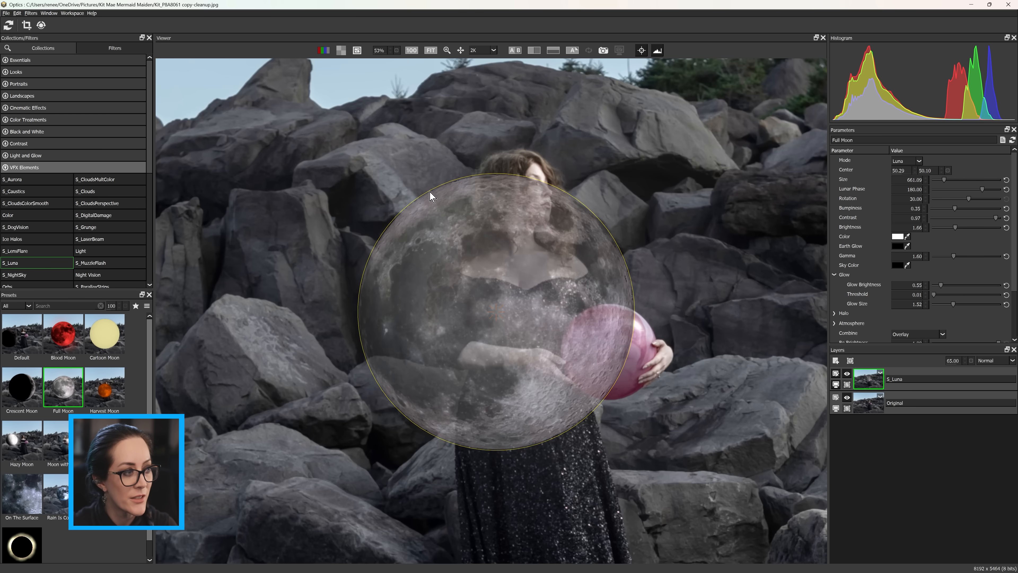
{"action": "left_click_drag", "start_coordinate": [435, 199], "coordinate": [465, 252]}
{"action": "left_click_drag", "start_coordinate": [533, 313], "coordinate": [610, 324]}
{"action": "scroll", "coordinate": [695, 387], "scroll_direction": "up", "scroll_amount": 1}
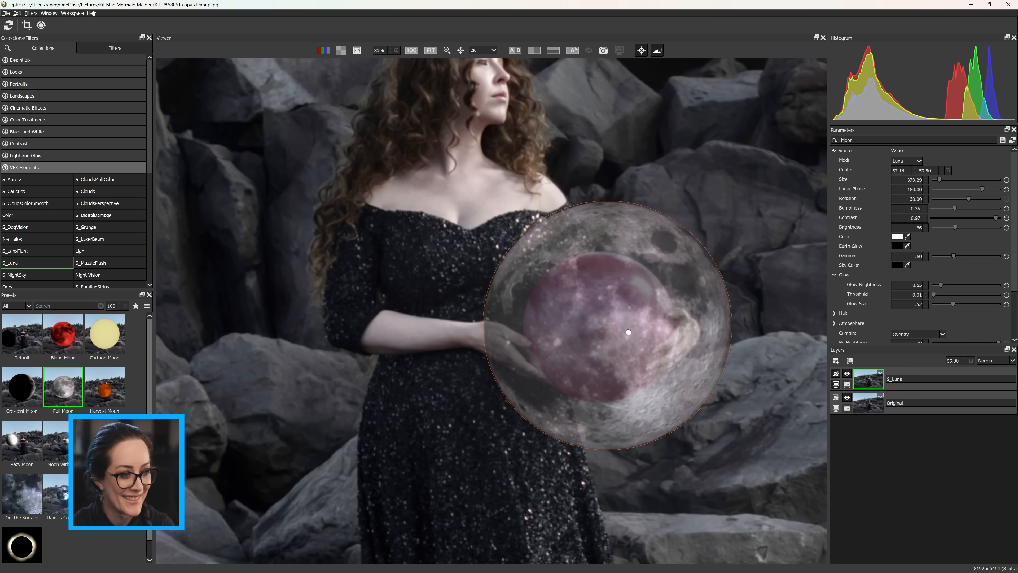
{"action": "left_click_drag", "start_coordinate": [709, 396], "coordinate": [673, 368]}
{"action": "left_click_drag", "start_coordinate": [599, 326], "coordinate": [591, 329]}
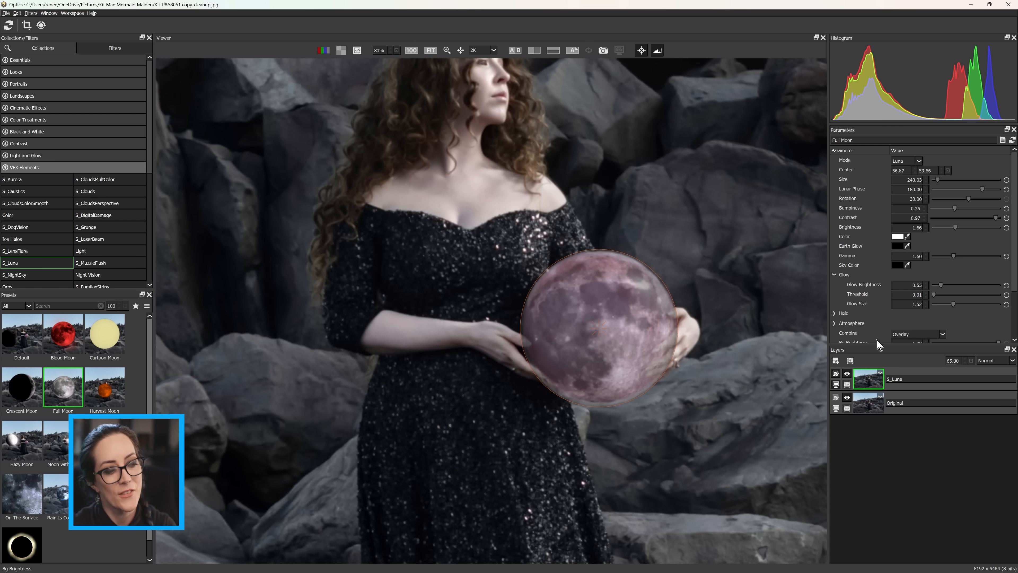
{"action": "left_click_drag", "start_coordinate": [950, 366], "coordinate": [966, 362]}
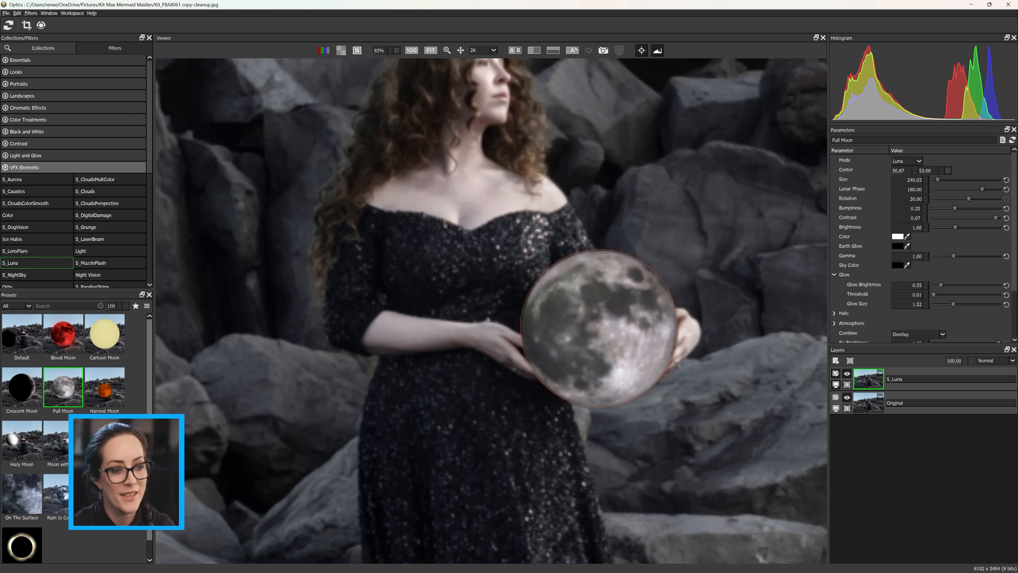
Add an EZ Mask to the moon layer, marking the ball as foreground and the woman's hands as background.
{"action": "left_click", "coordinate": [849, 360]}
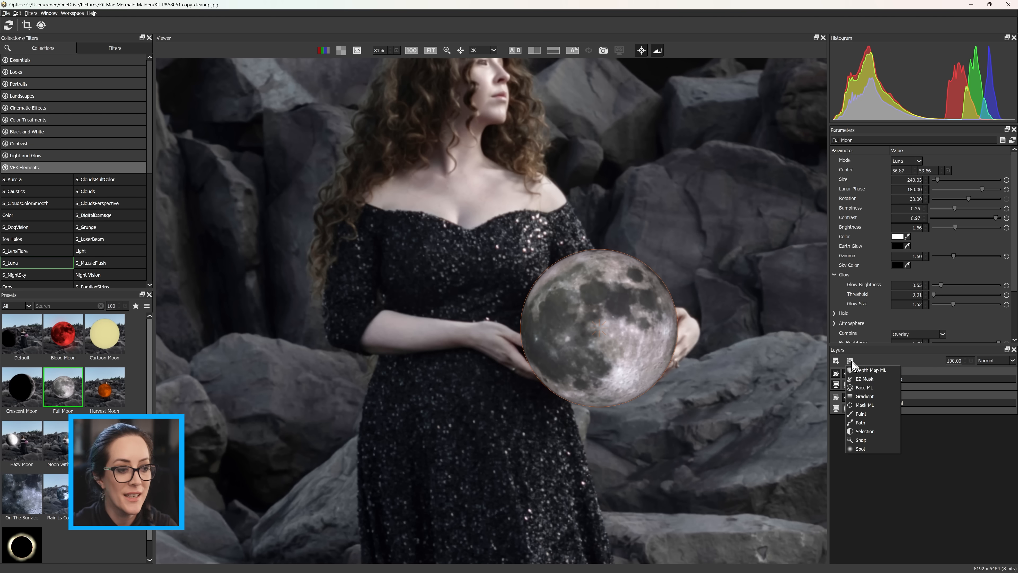
{"action": "left_click", "coordinate": [858, 379]}
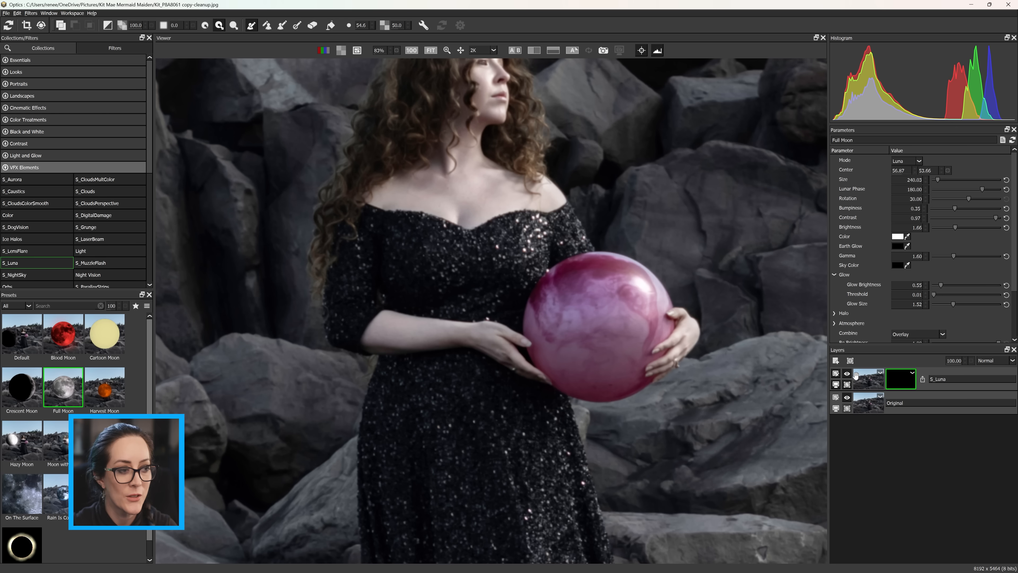
{"action": "mouse_move", "coordinate": [659, 301]}
{"action": "left_mouse_down"}
{"action": "mouse_move", "coordinate": [610, 274]}
{"action": "mouse_move", "coordinate": [575, 279]}
{"action": "mouse_move", "coordinate": [549, 308]}
{"action": "mouse_move", "coordinate": [548, 352]}
{"action": "mouse_move", "coordinate": [561, 368]}
{"action": "mouse_move", "coordinate": [622, 381]}
{"action": "mouse_move", "coordinate": [617, 314]}
{"action": "mouse_move", "coordinate": [591, 335]}
{"action": "left_mouse_up"}
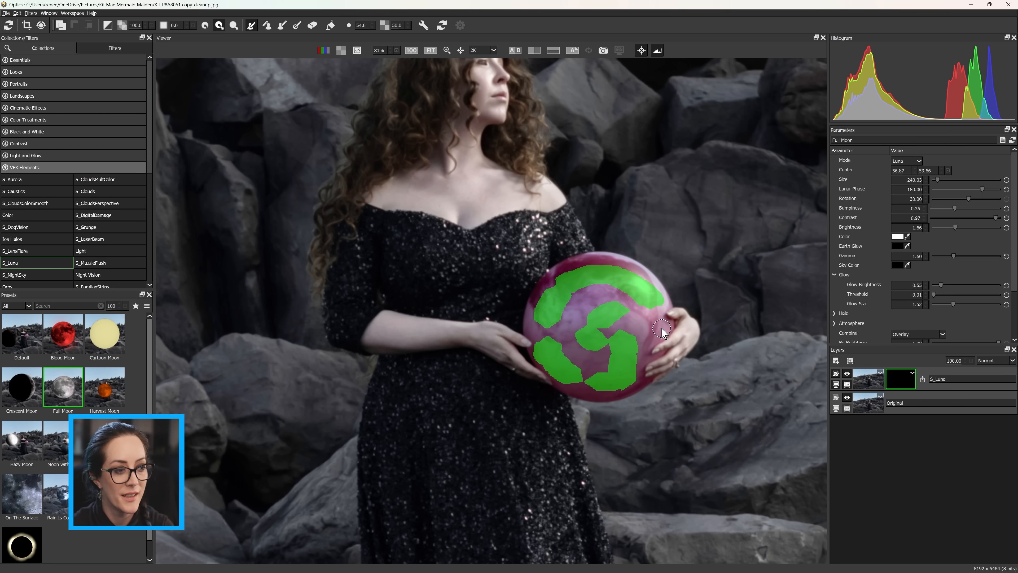
{"action": "mouse_move", "coordinate": [660, 325]}
{"action": "left_mouse_down"}
{"action": "mouse_move", "coordinate": [629, 329]}
{"action": "mouse_move", "coordinate": [640, 309]}
{"action": "mouse_move", "coordinate": [686, 314]}
{"action": "left_mouse_up"}
{"action": "left_click_drag", "start_coordinate": [699, 323], "coordinate": [676, 341]}
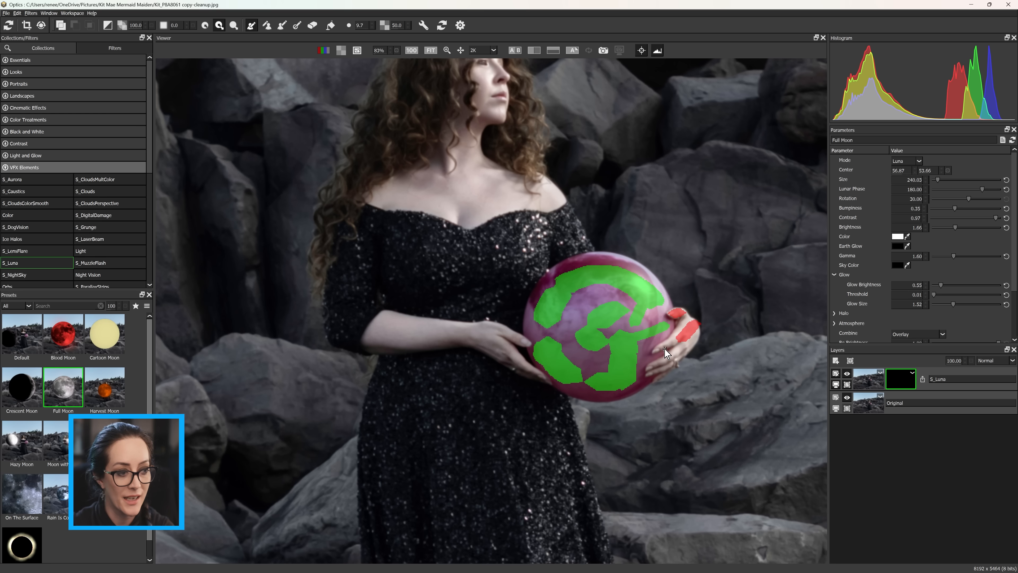
{"action": "mouse_move", "coordinate": [485, 332]}
{"action": "left_mouse_down"}
{"action": "mouse_move", "coordinate": [538, 375]}
{"action": "mouse_move", "coordinate": [468, 352]}
{"action": "left_mouse_up"}
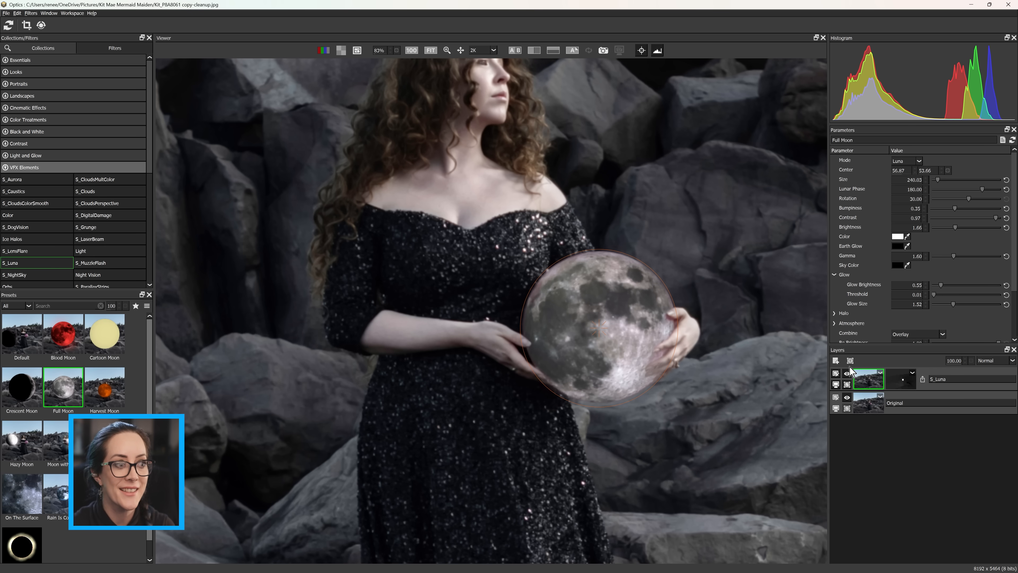
Add a new layer above the moon layer and apply the ND Gradient filter from the Essentials category.
{"action": "left_click", "coordinate": [835, 361]}
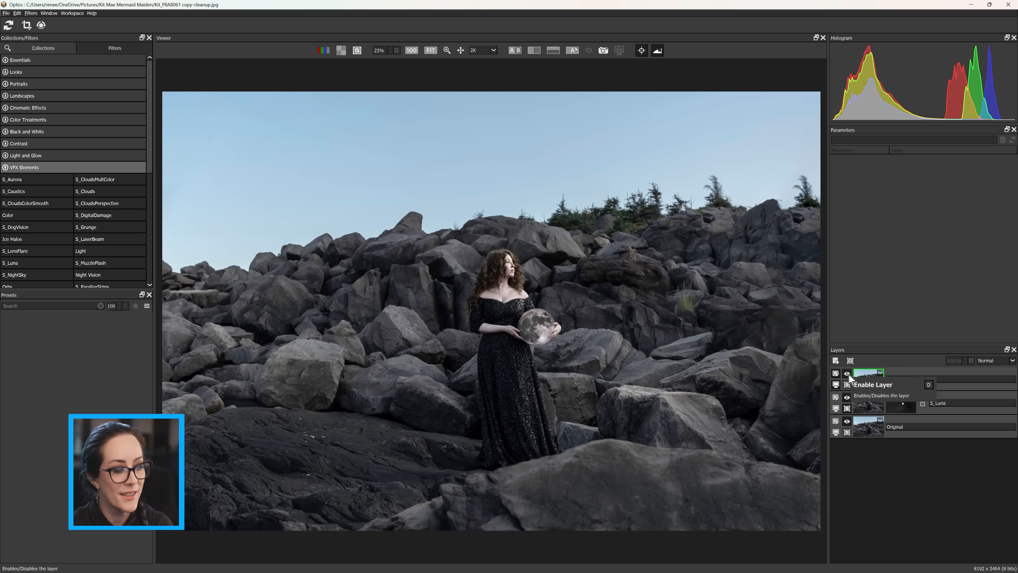
{"action": "left_click", "coordinate": [34, 167]}
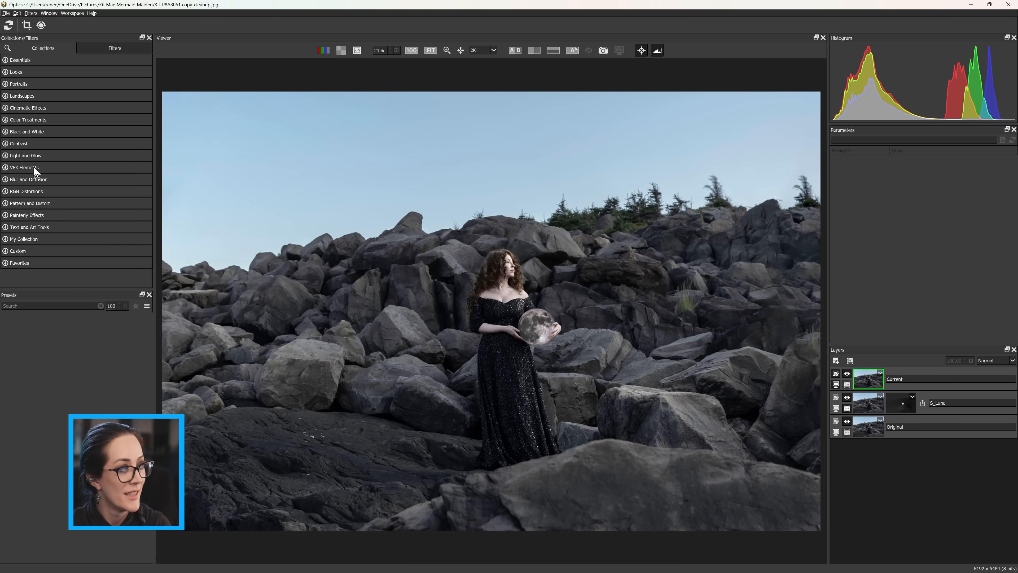
{"action": "left_click", "coordinate": [39, 61]}
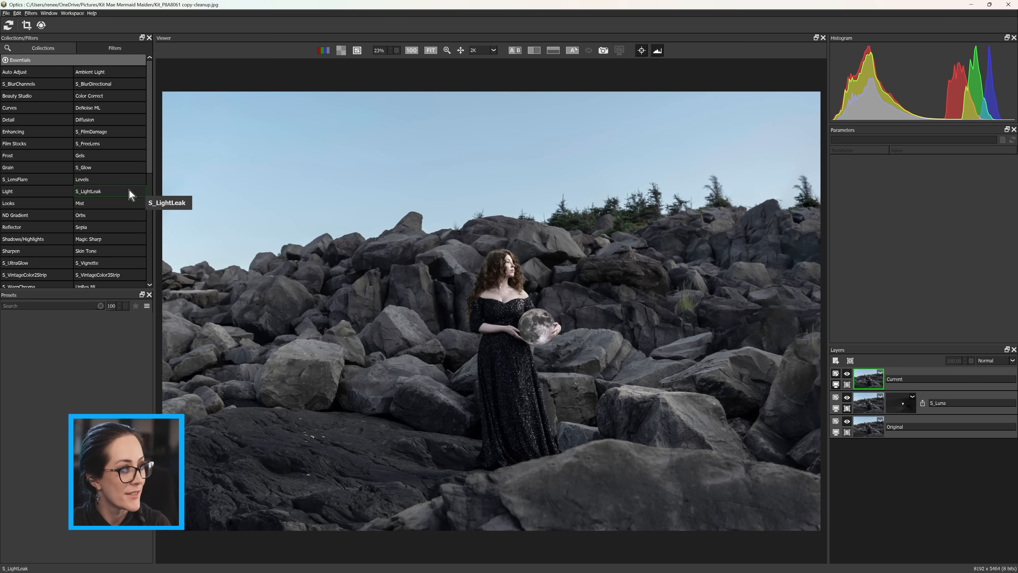
{"action": "left_click", "coordinate": [36, 215]}
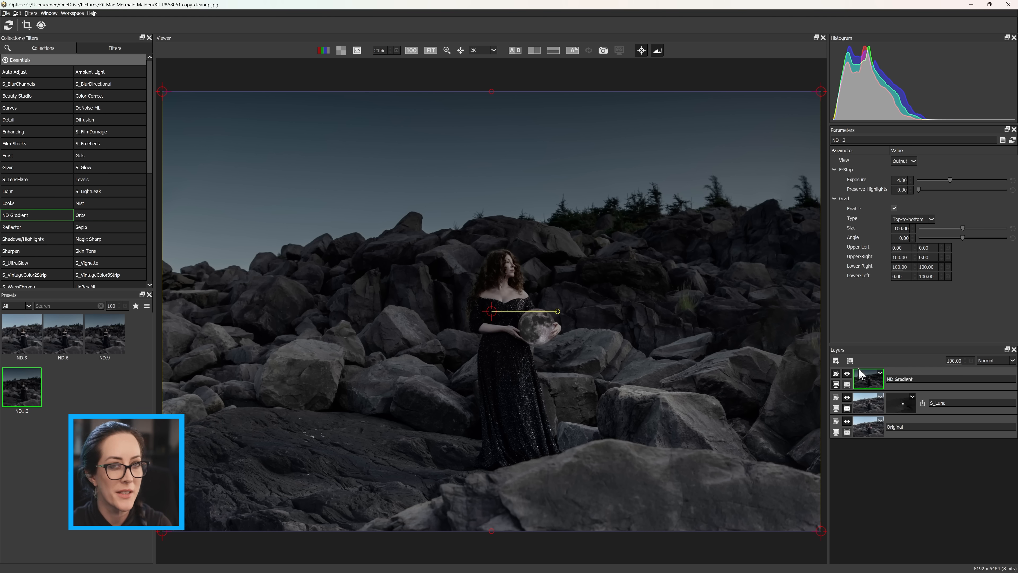
Create an EZ Mask for the ND Gradient layer with a large brush, including the sky and outer rocks and excluding the woman and central rocks.
{"action": "left_click", "coordinate": [851, 361]}
{"action": "left_click", "coordinate": [863, 379]}
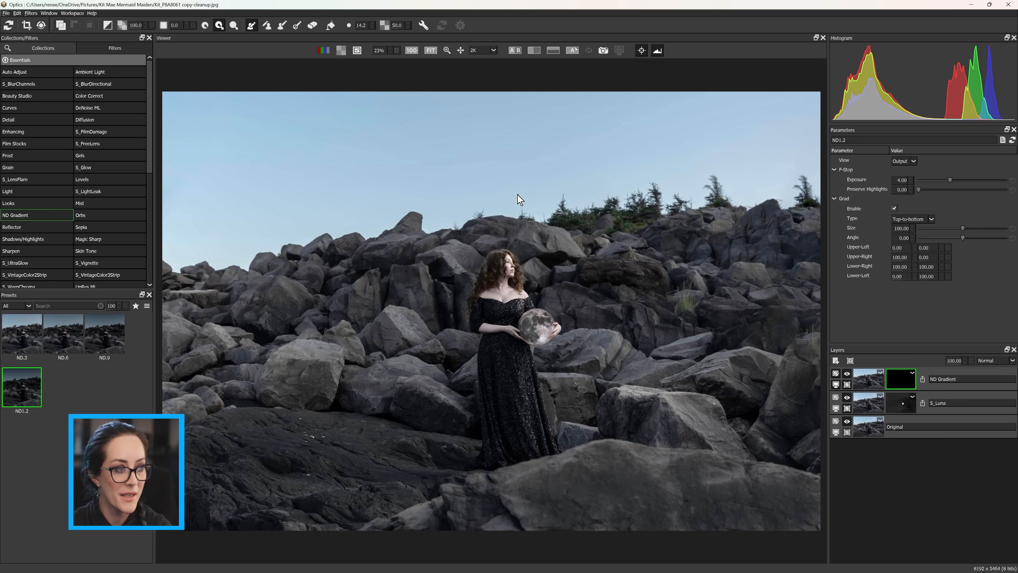
{"action": "key", "text": "bracketright"}
{"action": "key", "text": "bracketright"}
{"action": "key", "text": "bracketright"}
{"action": "key", "text": "bracketright"}
{"action": "key", "text": "bracketright"}
{"action": "key", "text": "bracketright"}
{"action": "key", "text": "bracketright"}
{"action": "key", "text": "bracketright"}
{"action": "mouse_move", "coordinate": [268, 166]}
{"action": "left_mouse_down"}
{"action": "mouse_move", "coordinate": [330, 173]}
{"action": "mouse_move", "coordinate": [621, 164]}
{"action": "mouse_move", "coordinate": [716, 175]}
{"action": "mouse_move", "coordinate": [752, 244]}
{"action": "mouse_move", "coordinate": [776, 386]}
{"action": "mouse_move", "coordinate": [764, 507]}
{"action": "left_mouse_up"}
{"action": "mouse_move", "coordinate": [327, 193]}
{"action": "left_mouse_down"}
{"action": "mouse_move", "coordinate": [258, 295]}
{"action": "mouse_move", "coordinate": [248, 435]}
{"action": "mouse_move", "coordinate": [320, 509]}
{"action": "left_mouse_up"}
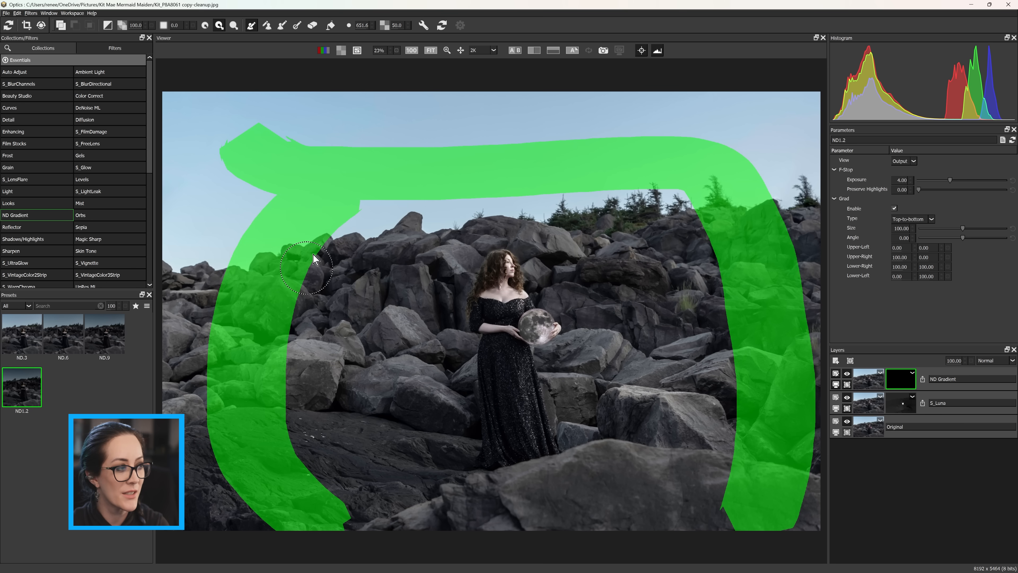
{"action": "mouse_move", "coordinate": [377, 216]}
{"action": "left_mouse_down"}
{"action": "mouse_move", "coordinate": [469, 196]}
{"action": "mouse_move", "coordinate": [676, 196]}
{"action": "mouse_move", "coordinate": [806, 169]}
{"action": "mouse_move", "coordinate": [731, 124]}
{"action": "mouse_move", "coordinate": [412, 120]}
{"action": "mouse_move", "coordinate": [228, 149]}
{"action": "mouse_move", "coordinate": [187, 324]}
{"action": "mouse_move", "coordinate": [204, 499]}
{"action": "mouse_move", "coordinate": [264, 537]}
{"action": "left_mouse_up"}
{"action": "left_click_drag", "start_coordinate": [586, 509], "coordinate": [791, 528]}
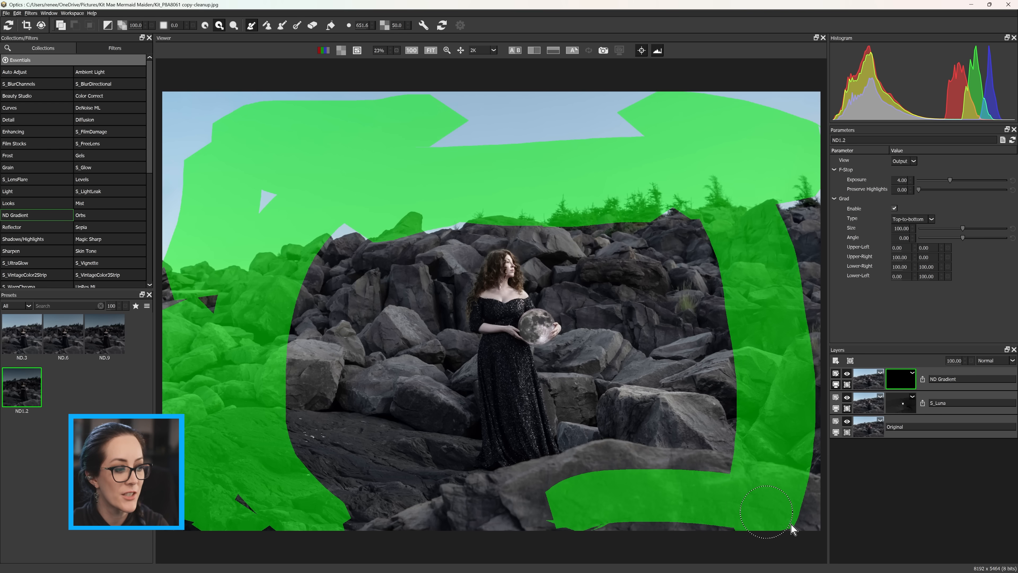
{"action": "mouse_move", "coordinate": [529, 256]}
{"action": "left_mouse_down"}
{"action": "mouse_move", "coordinate": [363, 438]}
{"action": "mouse_move", "coordinate": [659, 391]}
{"action": "mouse_move", "coordinate": [673, 293]}
{"action": "mouse_move", "coordinate": [497, 367]}
{"action": "mouse_move", "coordinate": [509, 336]}
{"action": "left_mouse_up"}
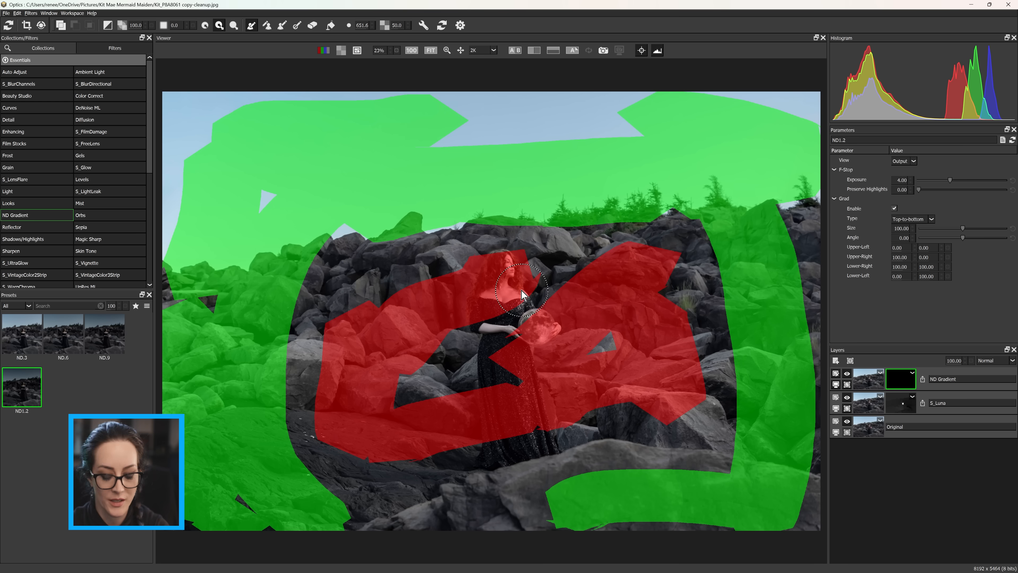
{"action": "key", "text": "Return"}
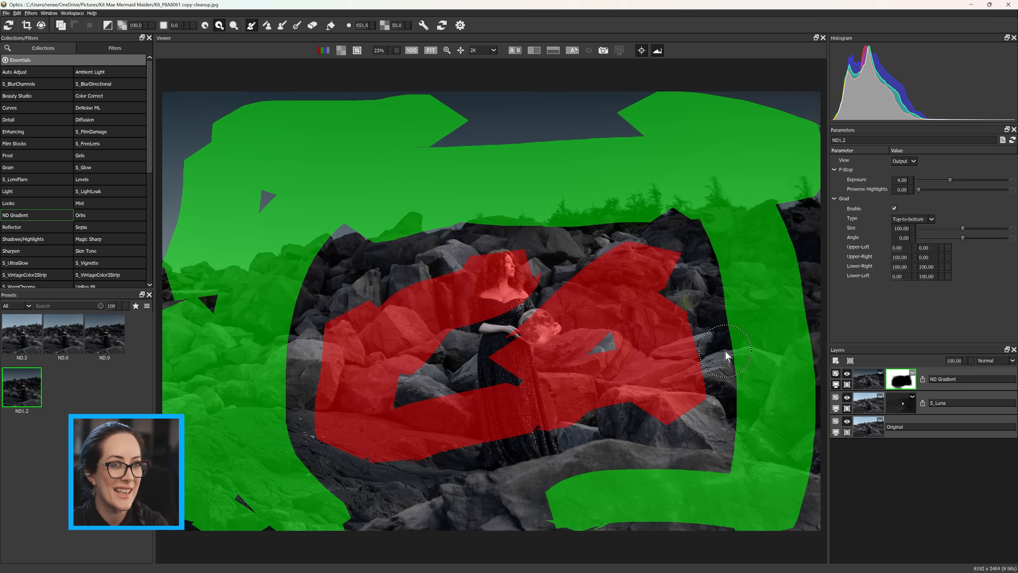
Compare the image with the ND Gradient layer disabled and enabled.
{"action": "left_click", "coordinate": [867, 379]}
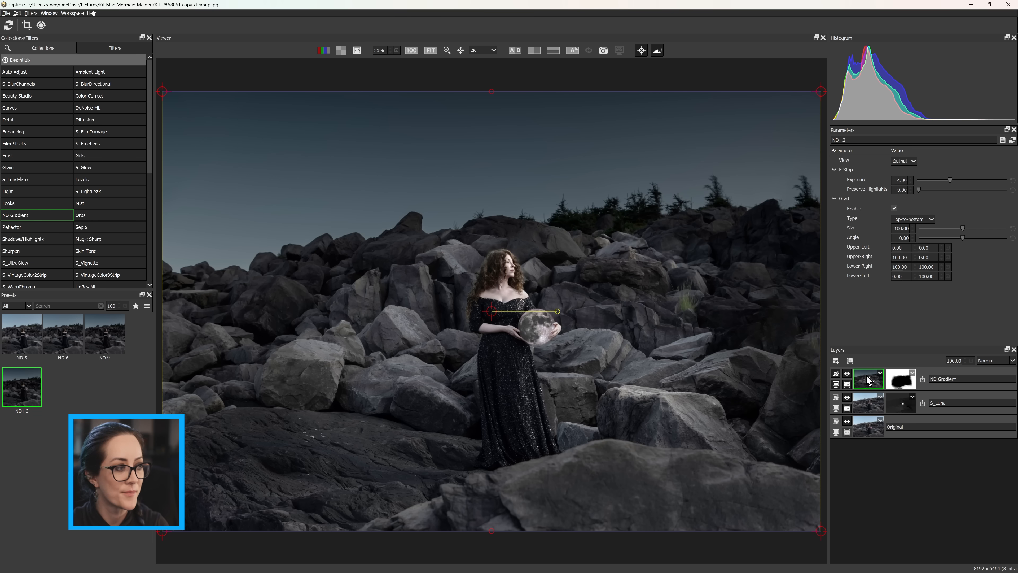
{"action": "left_click", "coordinate": [847, 375]}
{"action": "left_click", "coordinate": [848, 376]}
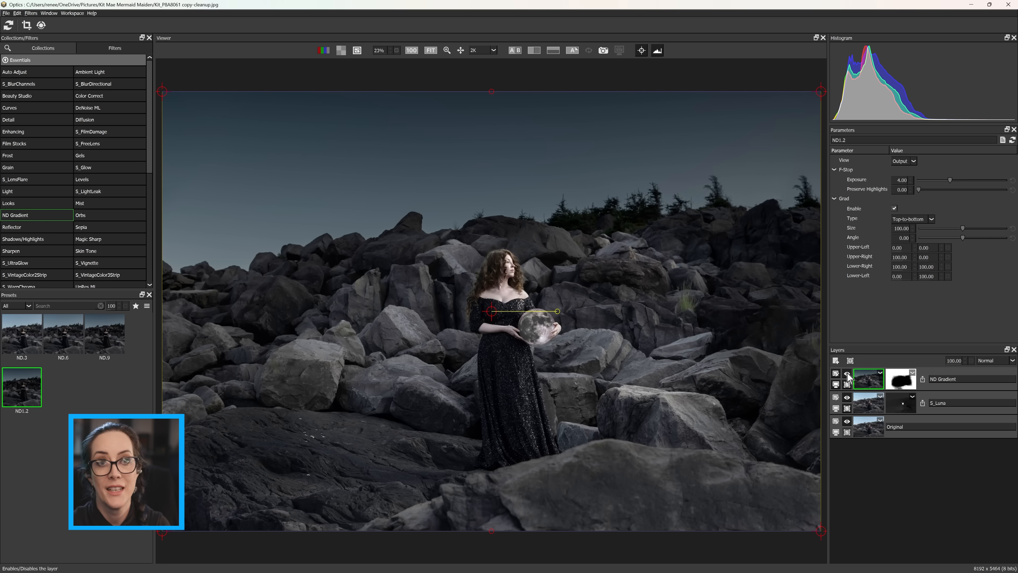
Display the ND Gradient mask by itself, set the mask stroke opacity to 40, and return to the full image.
{"action": "left_click", "coordinate": [899, 383]}
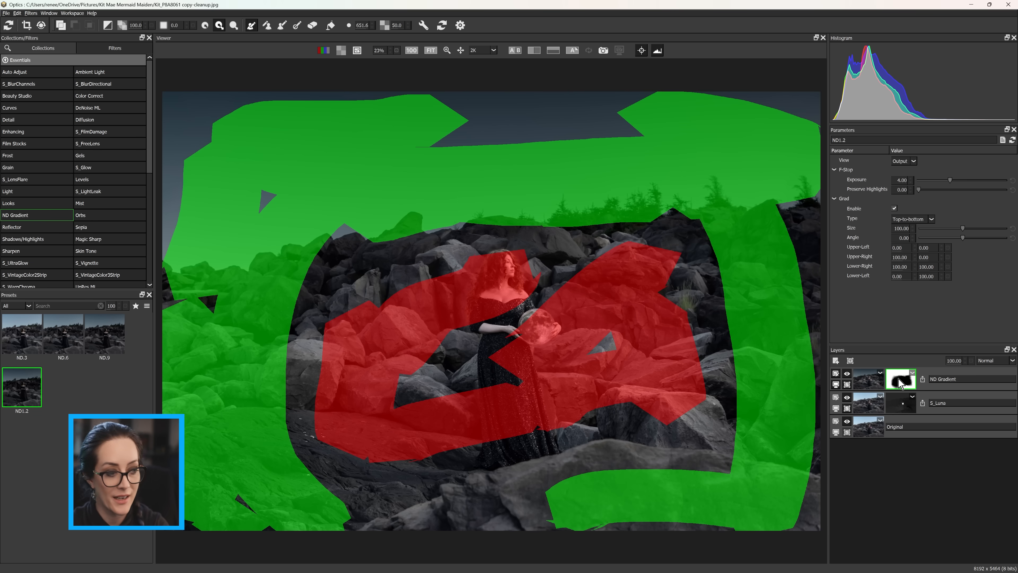
{"action": "double_click", "coordinate": [901, 384]}
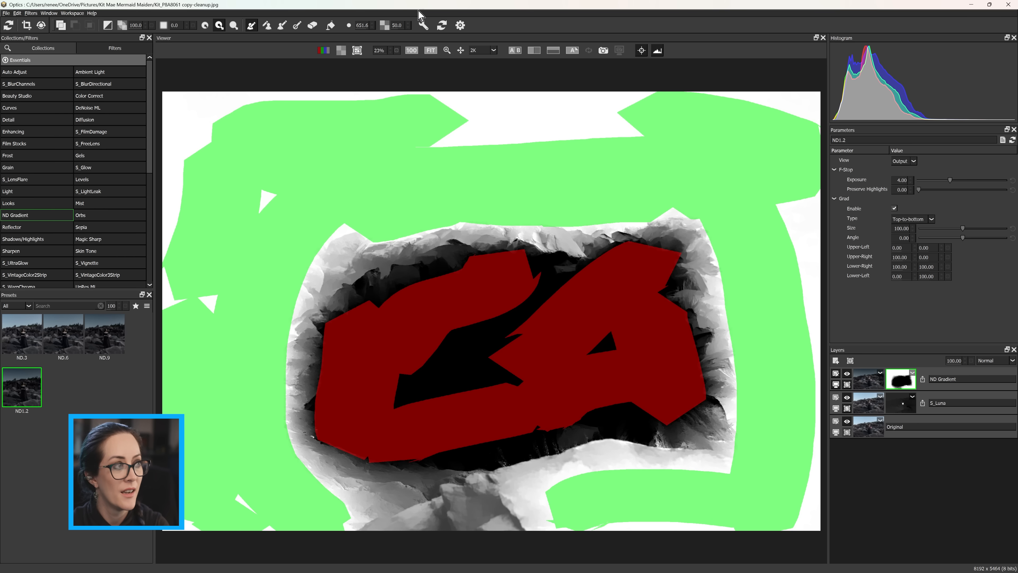
{"action": "mouse_move", "coordinate": [385, 25]}
{"action": "left_mouse_down"}
{"action": "mouse_move", "coordinate": [365, 27]}
{"action": "mouse_move", "coordinate": [387, 26]}
{"action": "left_mouse_up"}
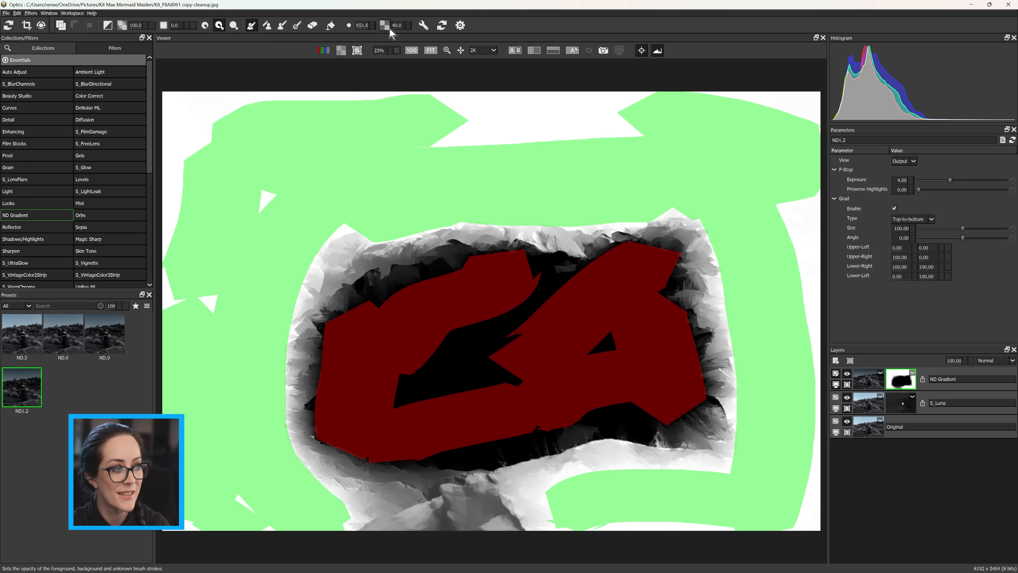
{"action": "scroll", "coordinate": [549, 218], "scroll_direction": "up", "scroll_amount": 3}
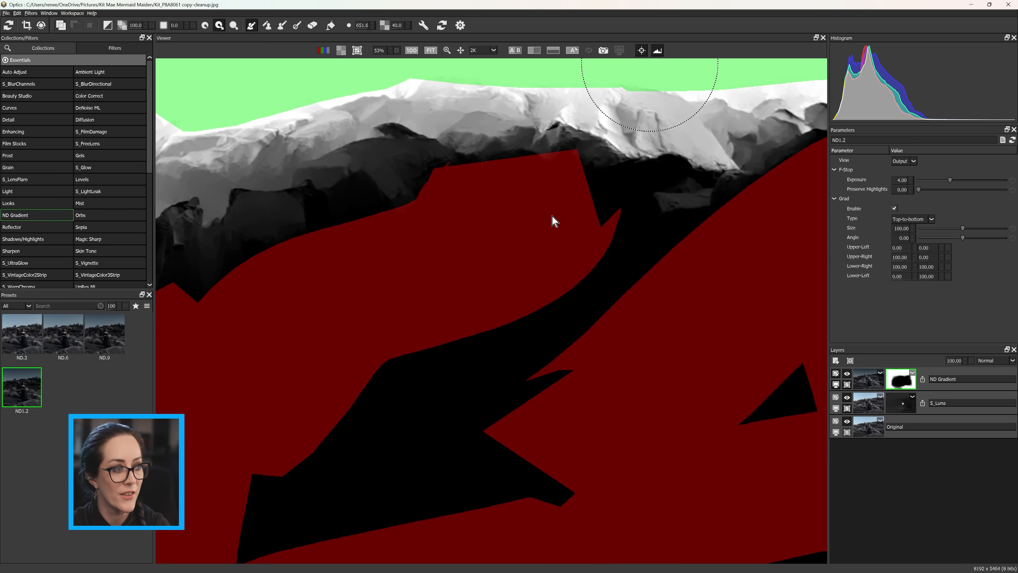
{"action": "left_click", "coordinate": [874, 381]}
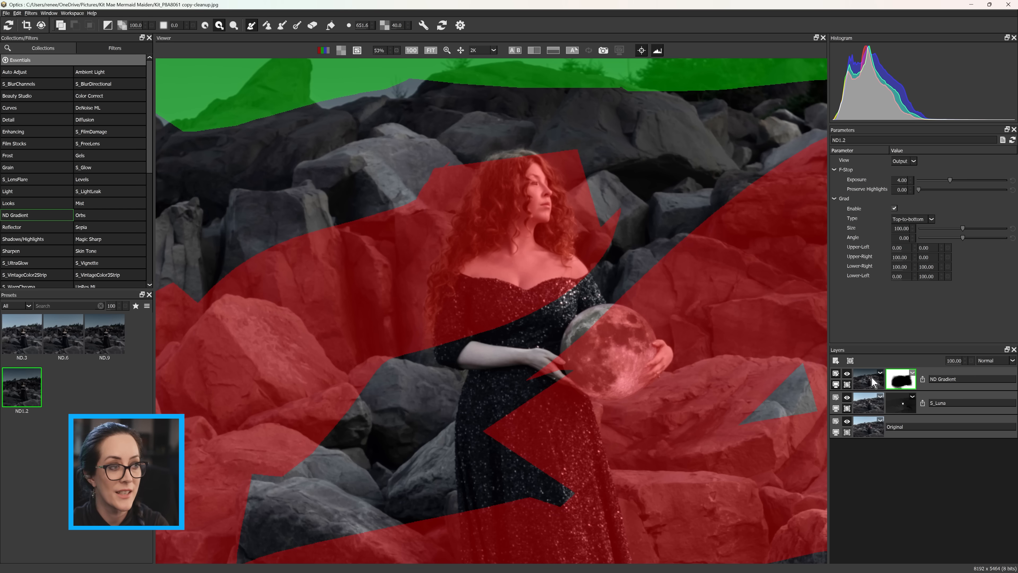
{"action": "left_click", "coordinate": [874, 380]}
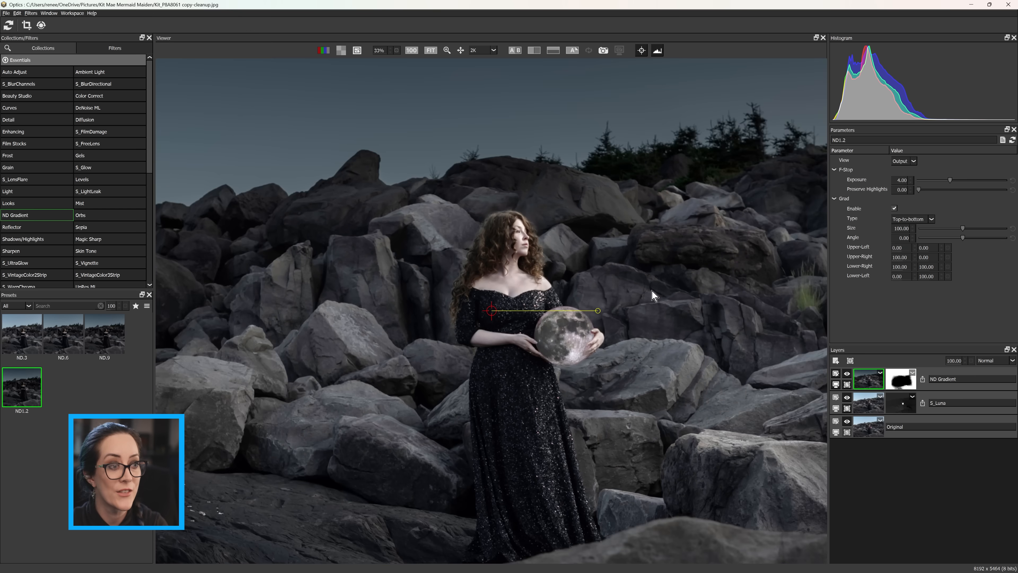
{"action": "scroll", "coordinate": [613, 316], "scroll_direction": "down", "scroll_amount": 5}
{"action": "scroll", "coordinate": [612, 317], "scroll_direction": "up", "scroll_amount": 2}
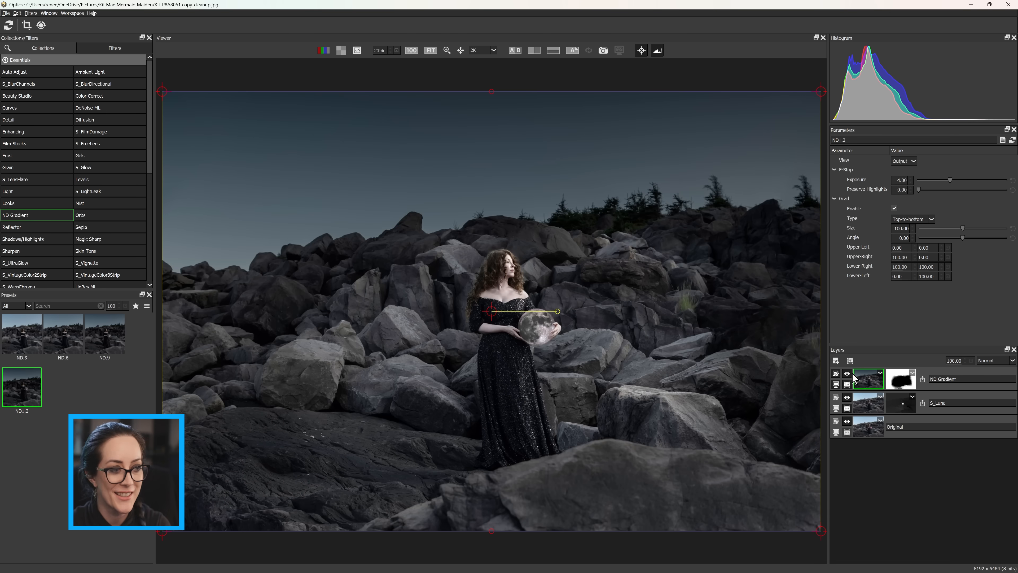
Add a new layer with the S_NightSky filter from VFX Elements and apply its Cancer preset.
{"action": "left_click", "coordinate": [835, 360]}
{"action": "left_click", "coordinate": [40, 60]}
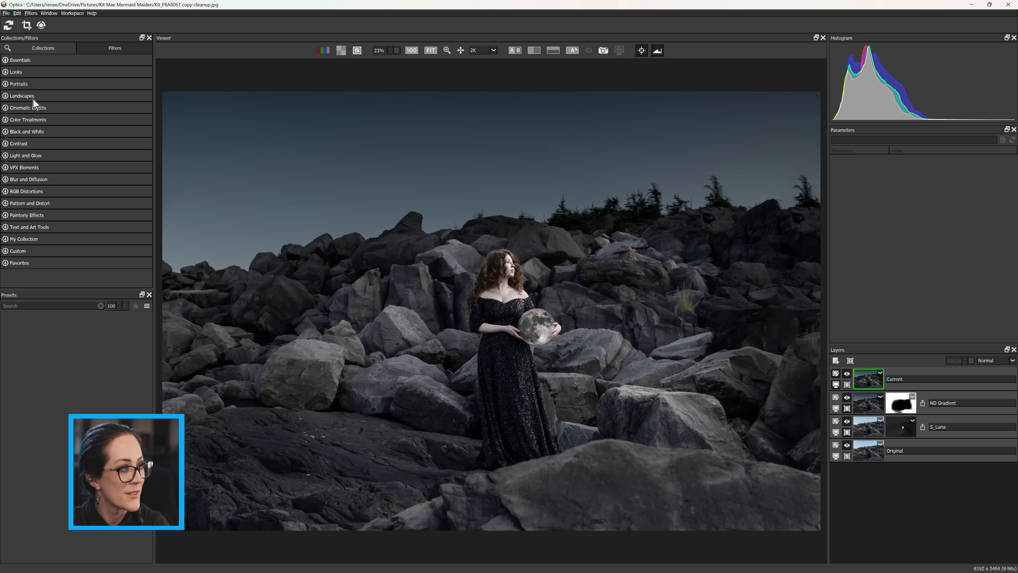
{"action": "left_click", "coordinate": [28, 168]}
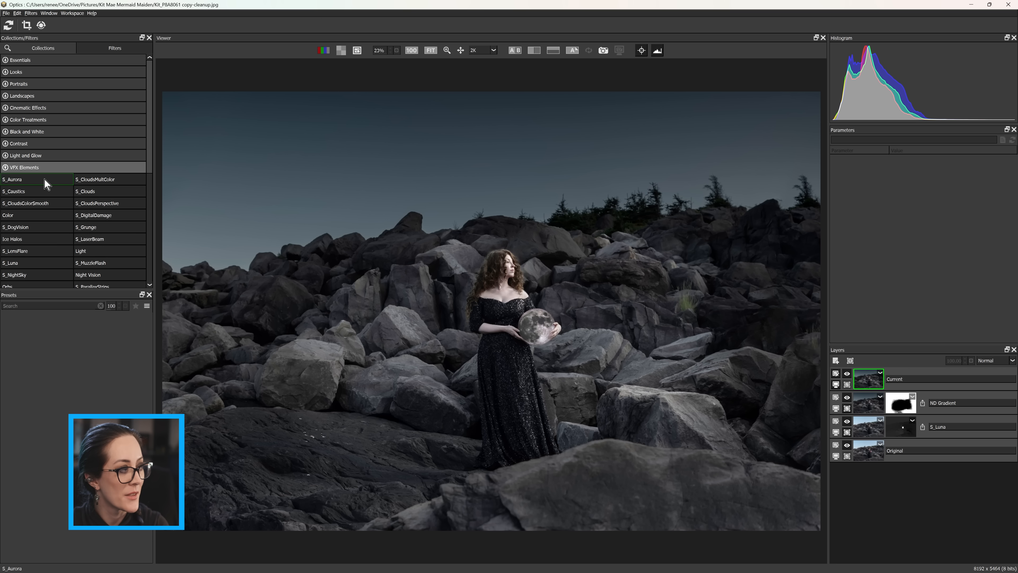
{"action": "left_click", "coordinate": [34, 276]}
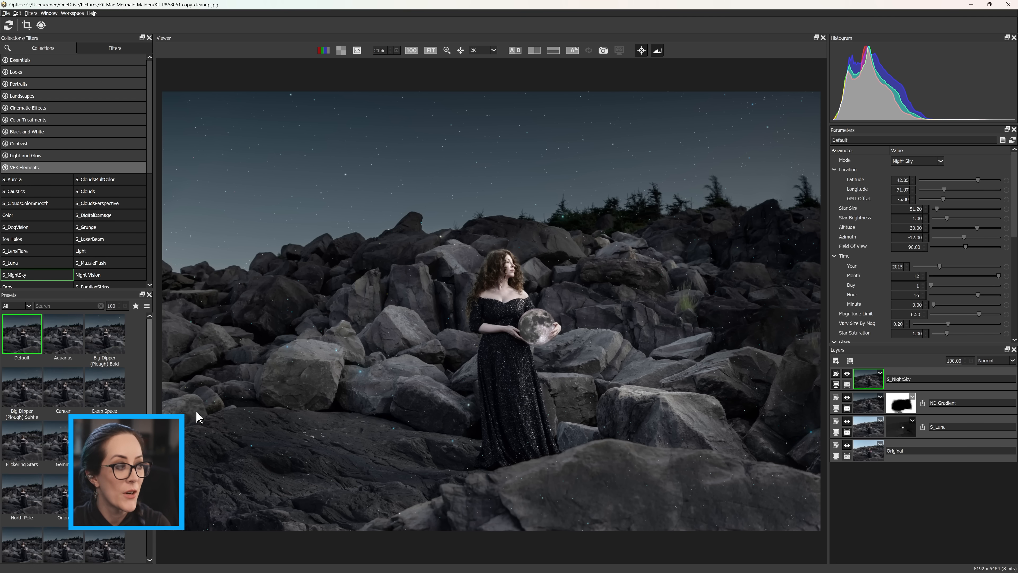
{"action": "left_click", "coordinate": [74, 387]}
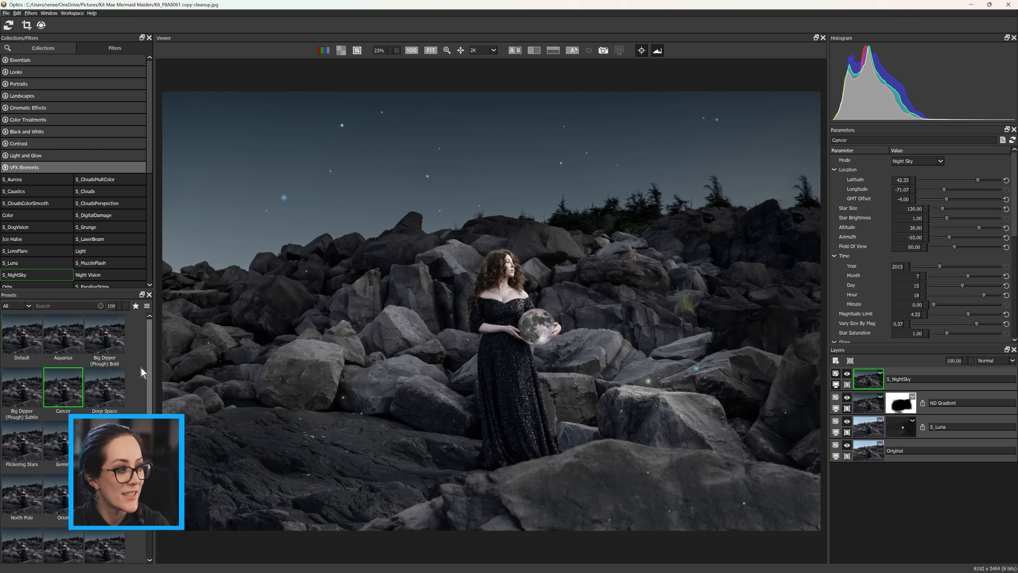
Try the Deep Space, Orion, Flickering Stars and Simple StarField - no animation presets on the S_NightSky layer and inspect the stars up close.
{"action": "scroll", "coordinate": [151, 375], "scroll_direction": "down", "scroll_amount": 3}
{"action": "left_click", "coordinate": [103, 350]}
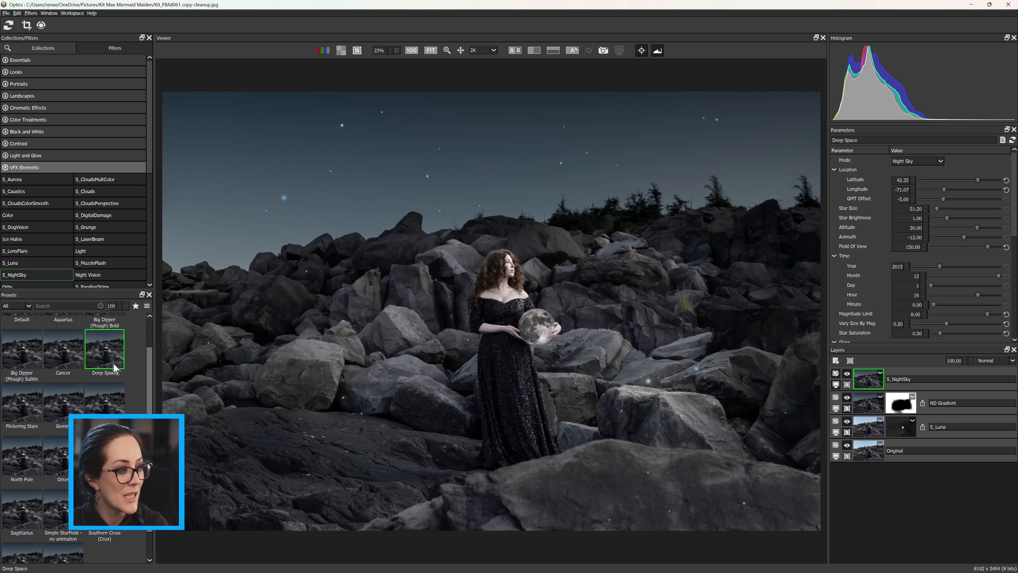
{"action": "left_click", "coordinate": [60, 455]}
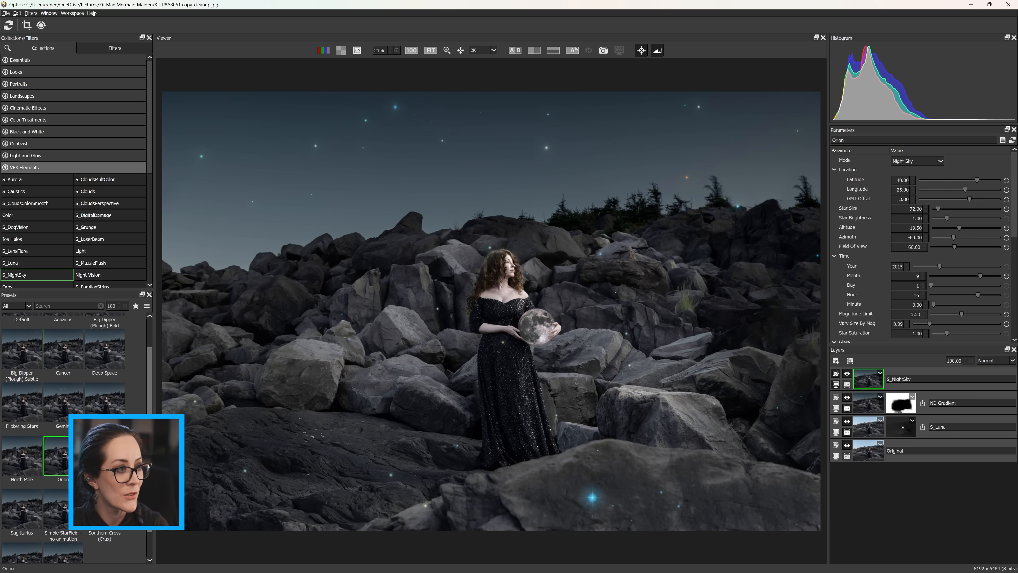
{"action": "left_click", "coordinate": [104, 455]}
{"action": "left_click", "coordinate": [20, 408]}
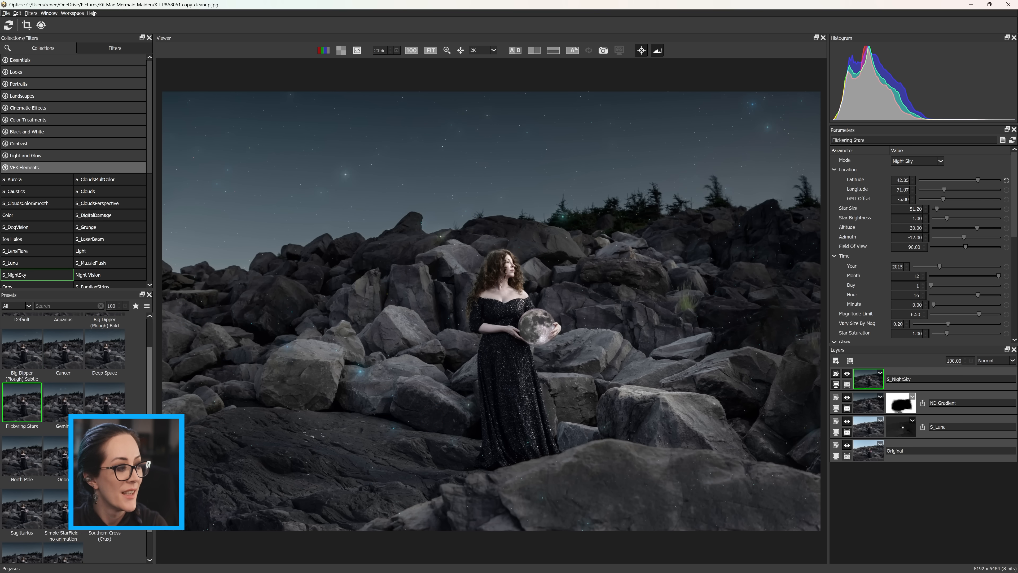
{"action": "scroll", "coordinate": [28, 481], "scroll_direction": "down", "scroll_amount": 1}
{"action": "left_click", "coordinate": [32, 478]}
{"action": "left_click", "coordinate": [56, 476]}
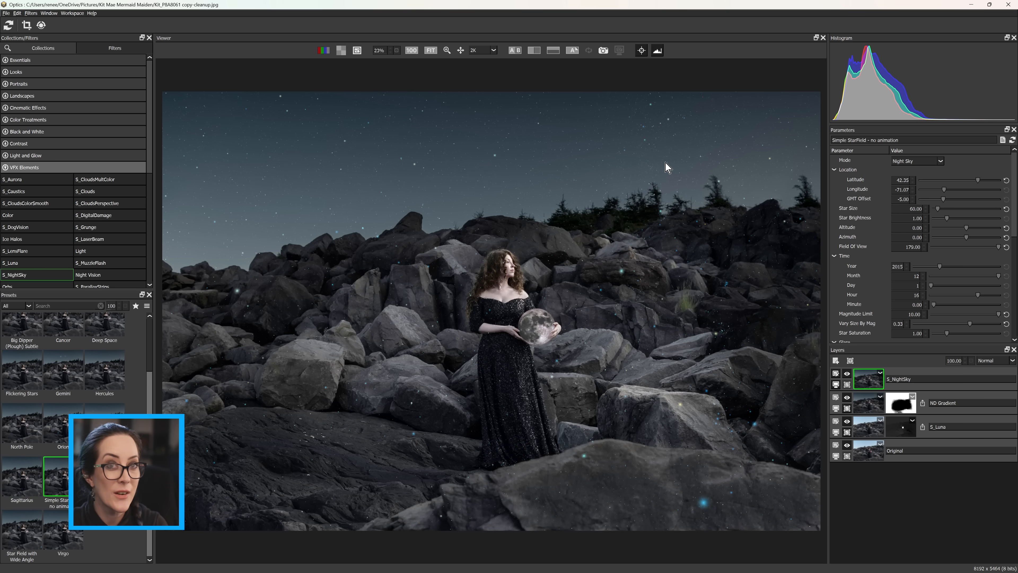
{"action": "scroll", "coordinate": [558, 141], "scroll_direction": "up", "scroll_amount": 6}
{"action": "left_click_drag", "start_coordinate": [559, 142], "coordinate": [536, 441]}
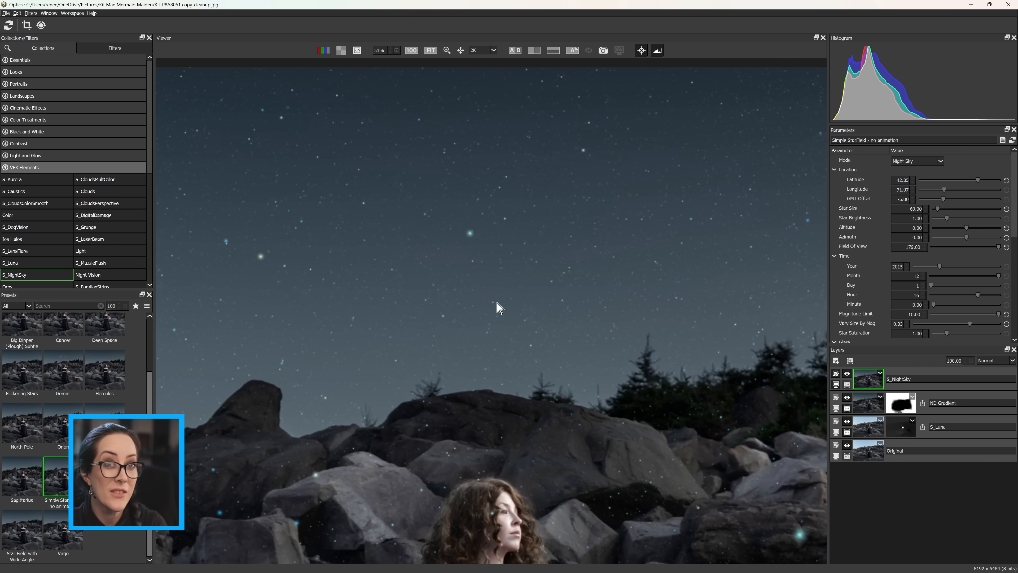
{"action": "scroll", "coordinate": [624, 241], "scroll_direction": "down", "scroll_amount": 1}
{"action": "scroll", "coordinate": [624, 241], "scroll_direction": "down", "scroll_amount": 4}
{"action": "left_click_drag", "start_coordinate": [591, 296], "coordinate": [583, 205]}
Apply the Big Dipper (Plough) Bold preset to the S_NightSky layer and check the stars over the image.
{"action": "scroll", "coordinate": [141, 395], "scroll_direction": "up", "scroll_amount": 2}
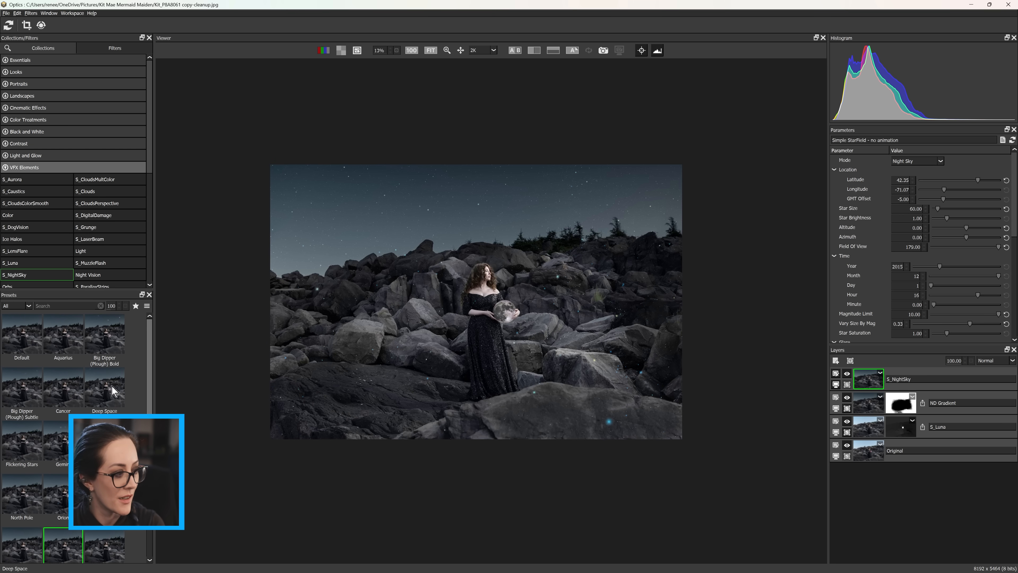
{"action": "left_click", "coordinate": [104, 334]}
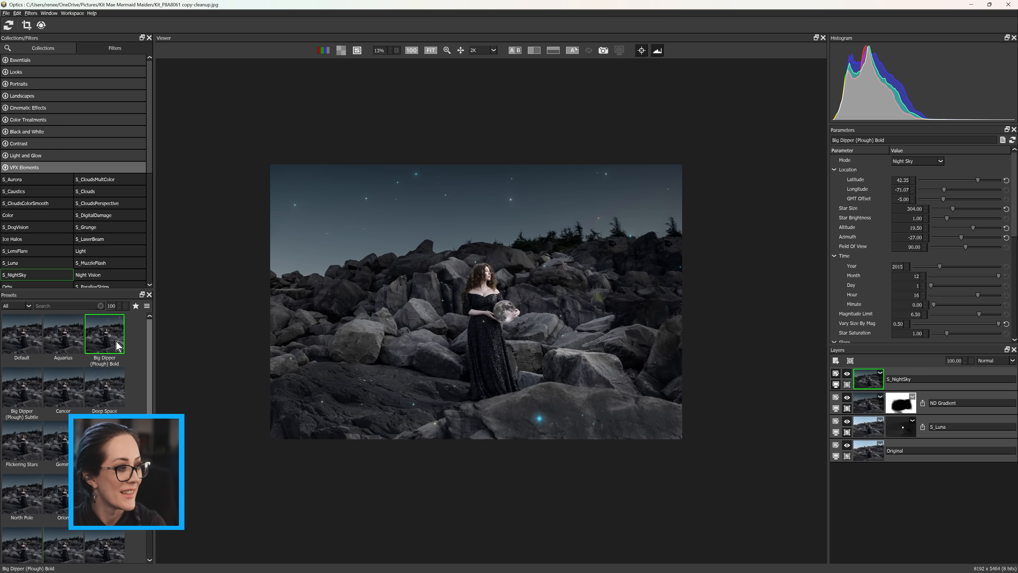
{"action": "scroll", "coordinate": [546, 249], "scroll_direction": "up", "scroll_amount": 3}
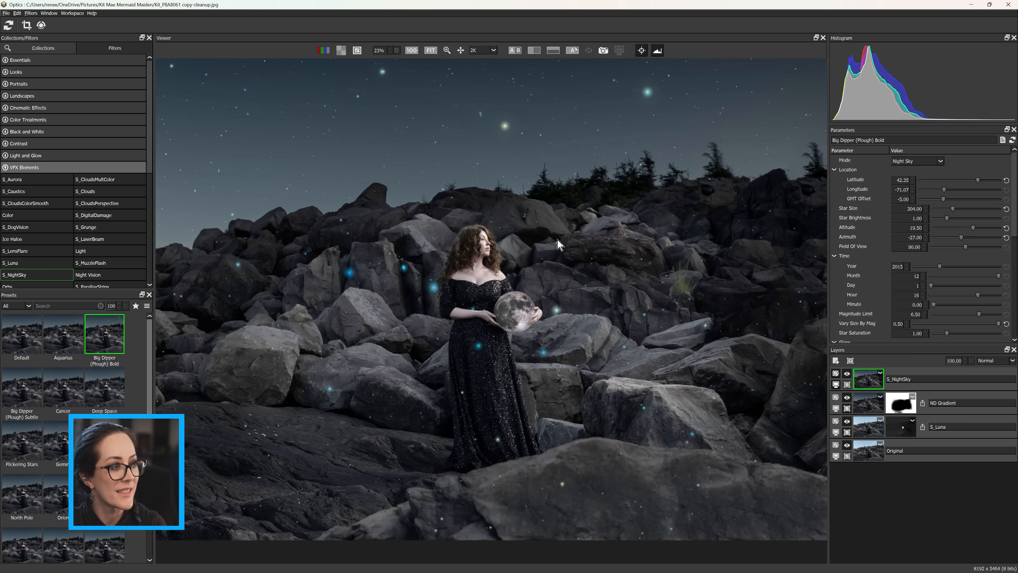
{"action": "scroll", "coordinate": [556, 239], "scroll_direction": "down", "scroll_amount": 3}
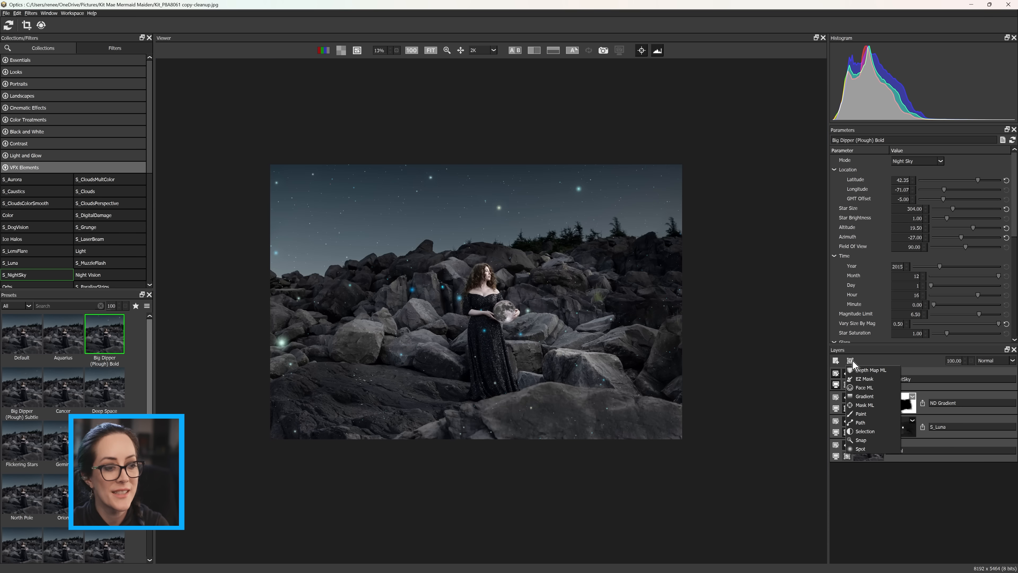
Create an EZ Mask for the S_NightSky layer, including the sky and excluding the rocks and the woman, and check the masked result.
{"action": "left_click", "coordinate": [855, 381]}
{"action": "mouse_move", "coordinate": [284, 188]}
{"action": "left_mouse_down"}
{"action": "mouse_move", "coordinate": [344, 206]}
{"action": "mouse_move", "coordinate": [458, 213]}
{"action": "mouse_move", "coordinate": [682, 186]}
{"action": "left_mouse_up"}
{"action": "mouse_move", "coordinate": [677, 282]}
{"action": "left_mouse_down"}
{"action": "mouse_move", "coordinate": [477, 282]}
{"action": "mouse_move", "coordinate": [290, 339]}
{"action": "mouse_move", "coordinate": [580, 358]}
{"action": "mouse_move", "coordinate": [410, 462]}
{"action": "mouse_move", "coordinate": [636, 433]}
{"action": "left_mouse_up"}
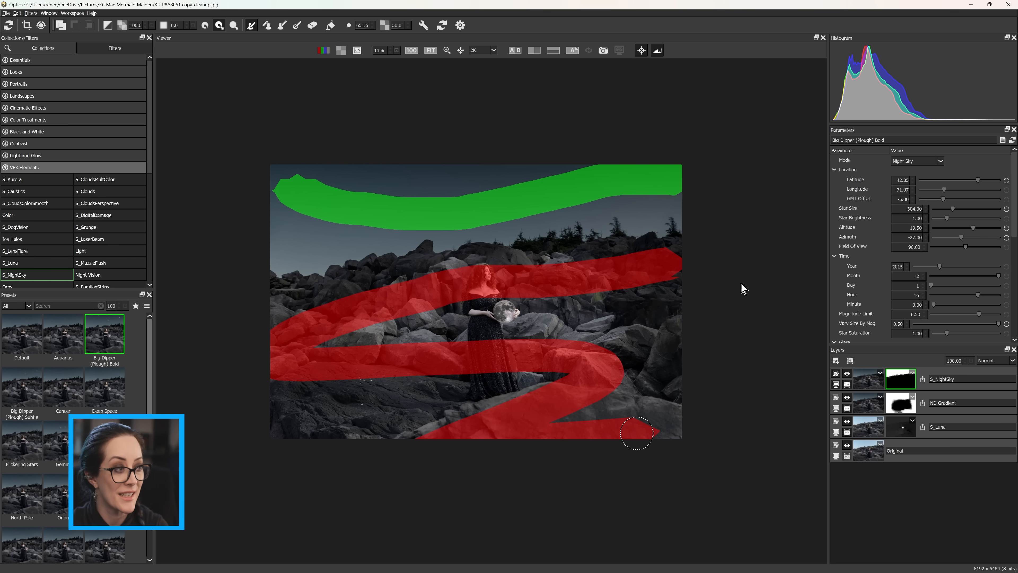
{"action": "left_click", "coordinate": [866, 379]}
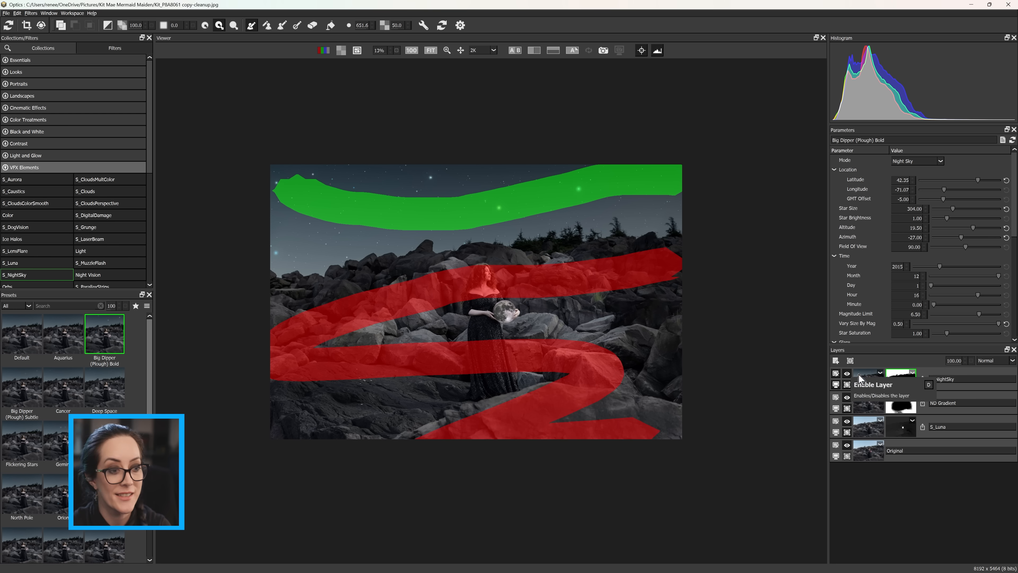
{"action": "scroll", "coordinate": [488, 251], "scroll_direction": "up", "scroll_amount": 3}
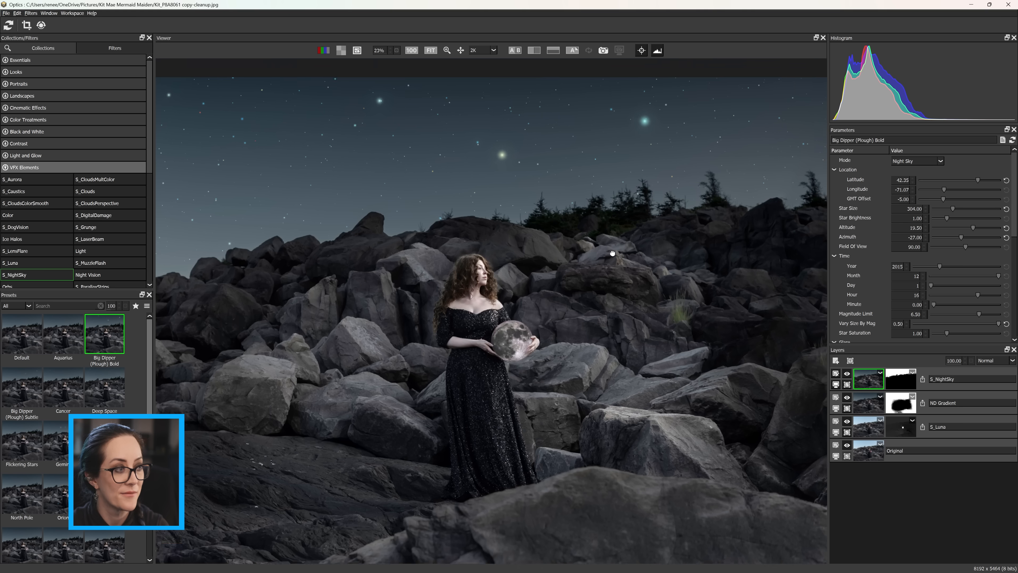
{"action": "scroll", "coordinate": [645, 260], "scroll_direction": "down", "scroll_amount": 2}
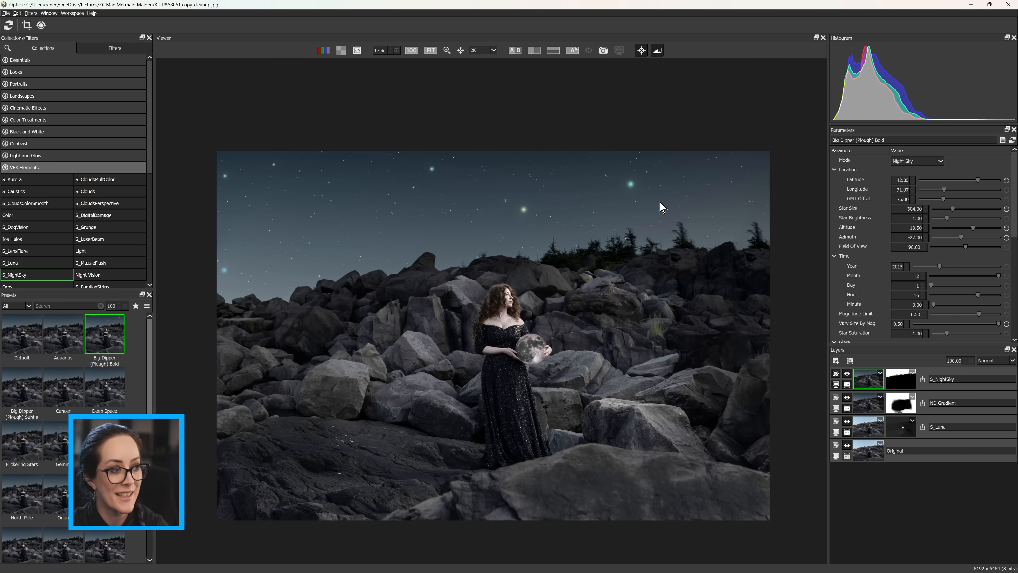
{"action": "left_click_drag", "start_coordinate": [680, 275], "coordinate": [673, 244]}
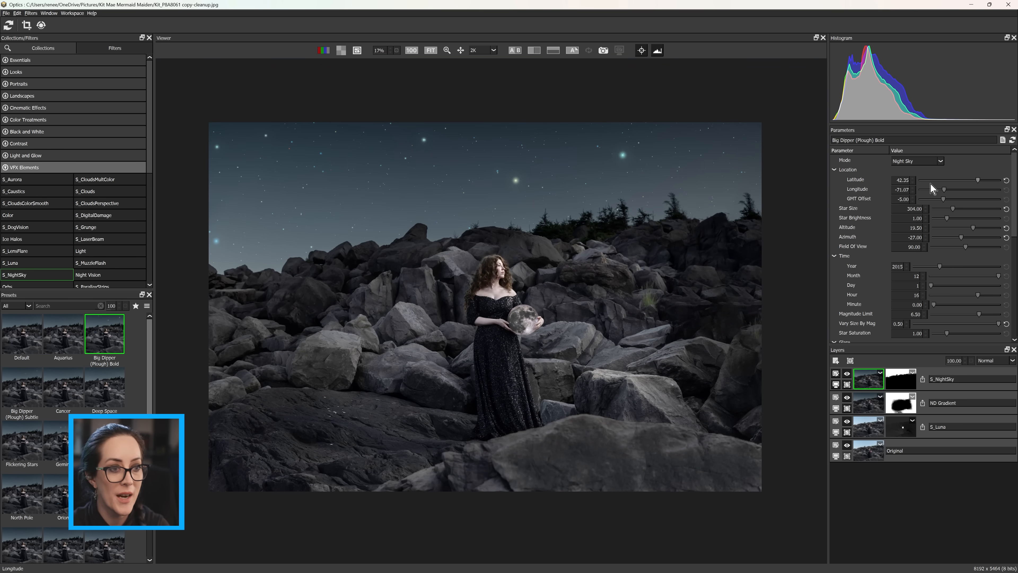
Set the night sky's latitude to -12.86, longitude to -16.53, star size to 94.23 and star brightness to 0.98.
{"action": "left_click_drag", "start_coordinate": [939, 181], "coordinate": [957, 191]}
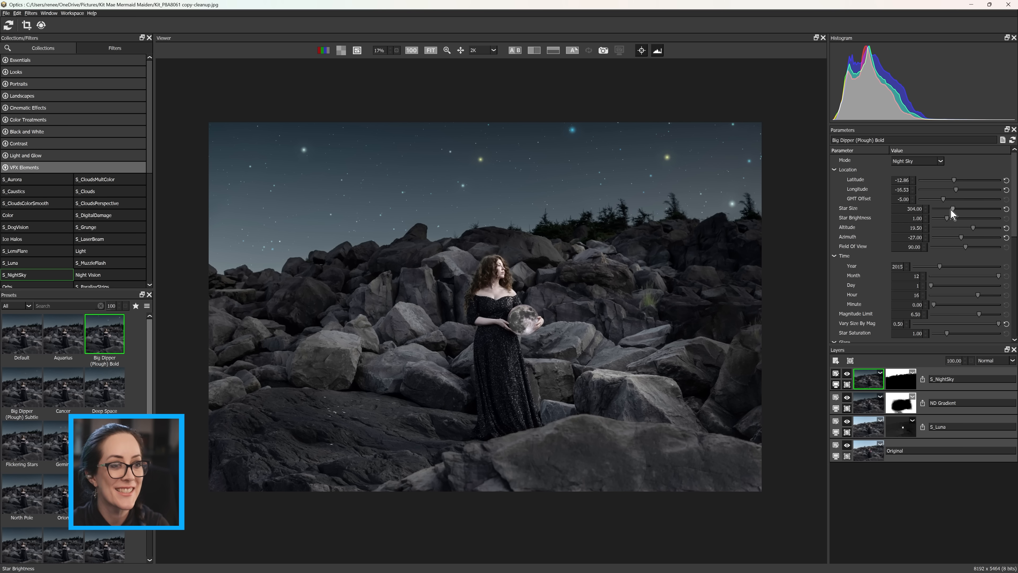
{"action": "left_click_drag", "start_coordinate": [949, 209], "coordinate": [941, 214]}
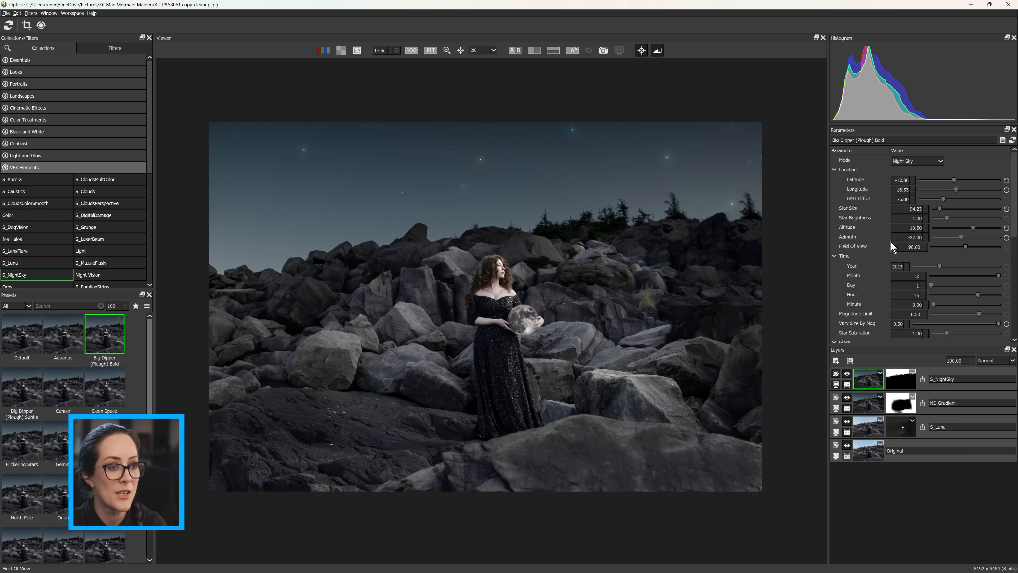
{"action": "mouse_move", "coordinate": [947, 218]}
{"action": "left_mouse_down"}
{"action": "mouse_move", "coordinate": [968, 219]}
{"action": "mouse_move", "coordinate": [945, 221]}
{"action": "left_mouse_up"}
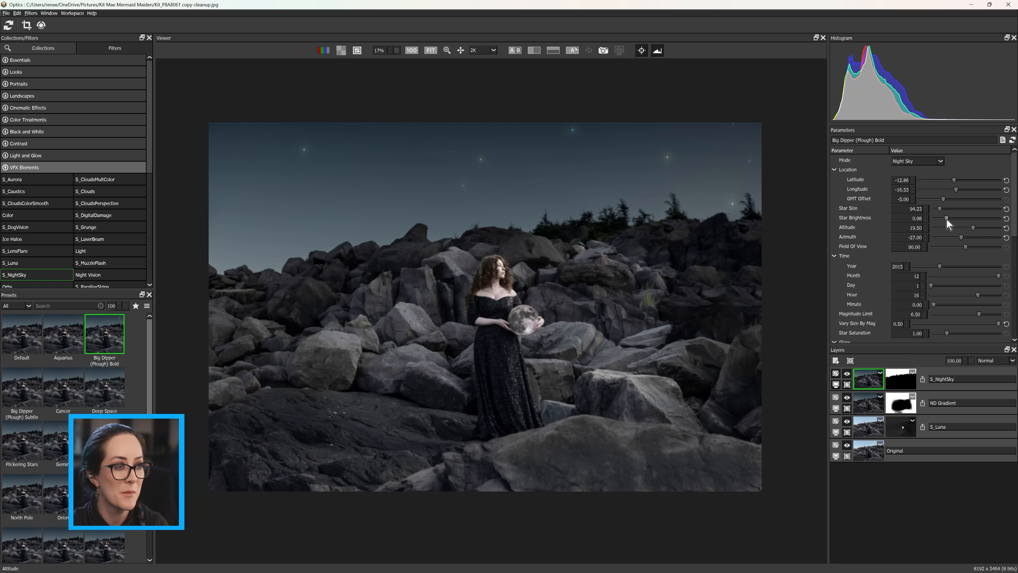
Review the remaining S_NightSky parameters, from the time settings through glare to the streak settings.
{"action": "scroll", "coordinate": [862, 265], "scroll_direction": "down", "scroll_amount": 1}
{"action": "scroll", "coordinate": [862, 265], "scroll_direction": "down", "scroll_amount": 1}
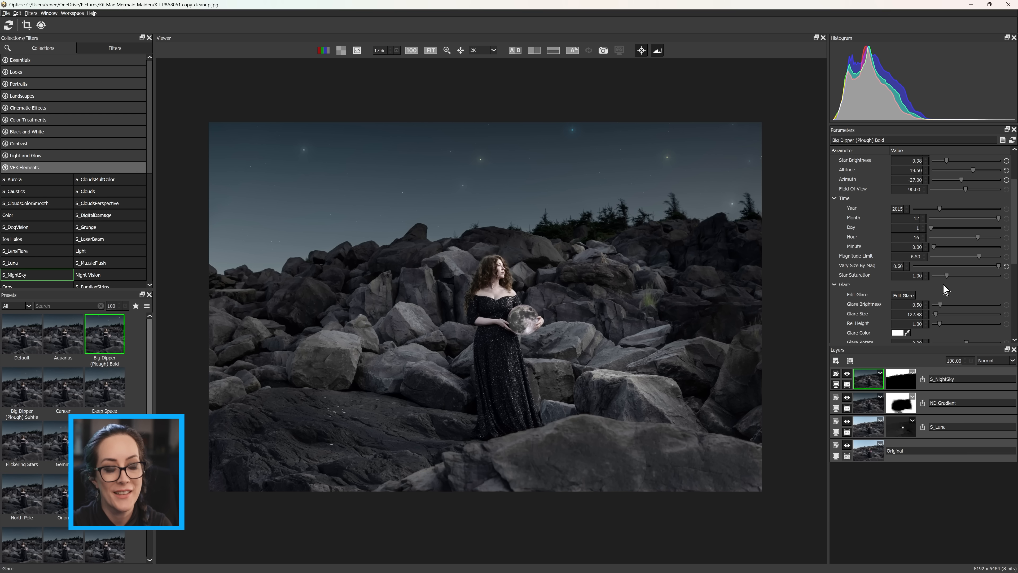
{"action": "scroll", "coordinate": [882, 210], "scroll_direction": "up", "scroll_amount": 1}
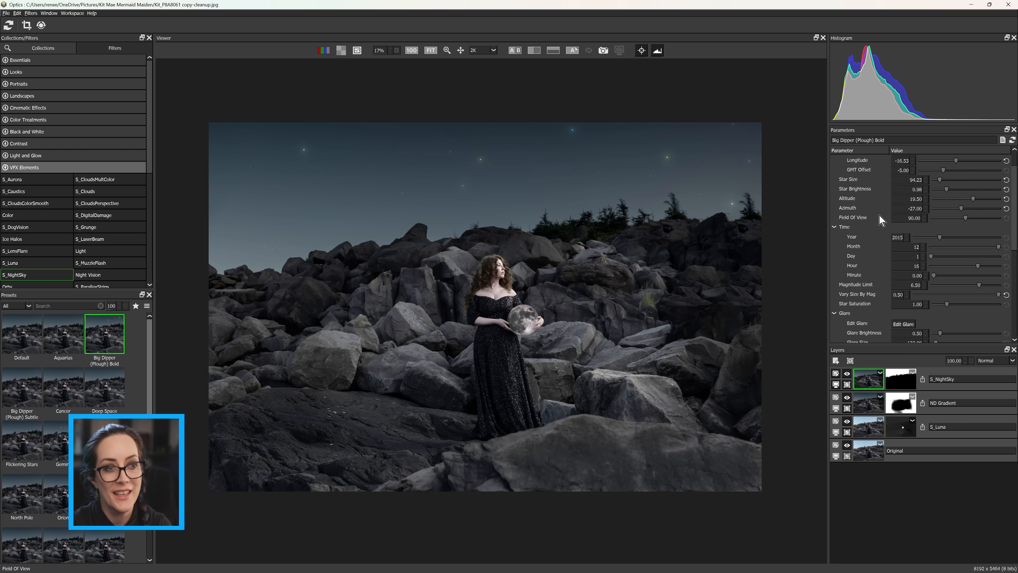
{"action": "scroll", "coordinate": [865, 204], "scroll_direction": "up", "scroll_amount": 1}
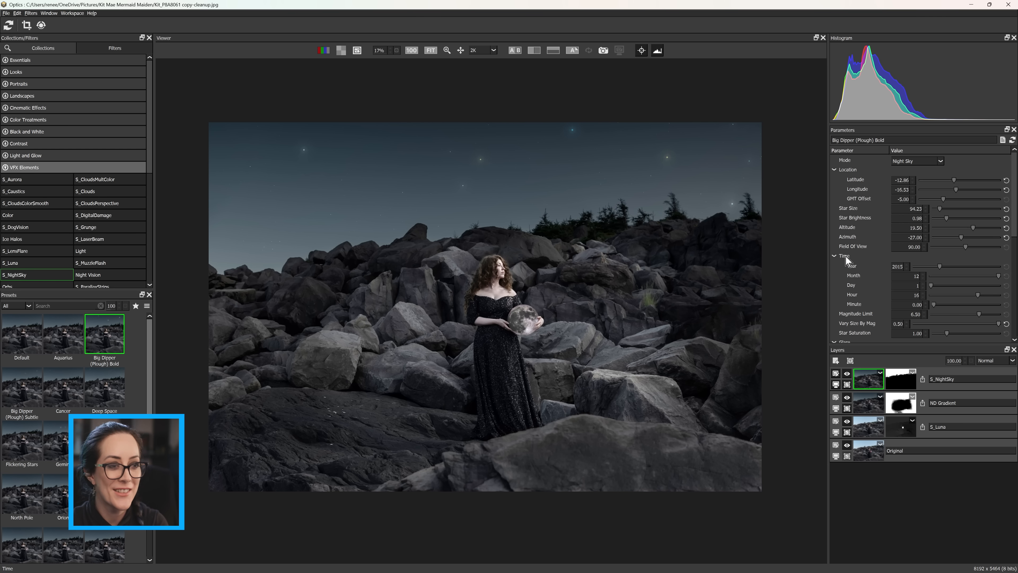
{"action": "scroll", "coordinate": [861, 265], "scroll_direction": "down", "scroll_amount": 1}
{"action": "scroll", "coordinate": [861, 266], "scroll_direction": "down", "scroll_amount": 3}
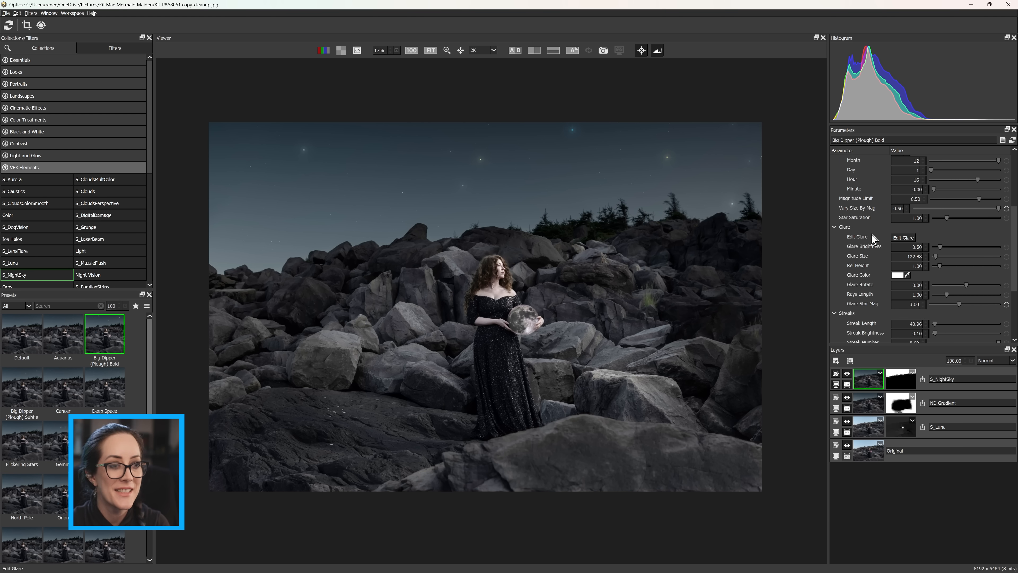
{"action": "scroll", "coordinate": [855, 284], "scroll_direction": "down", "scroll_amount": 1}
{"action": "scroll", "coordinate": [856, 284], "scroll_direction": "down", "scroll_amount": 2}
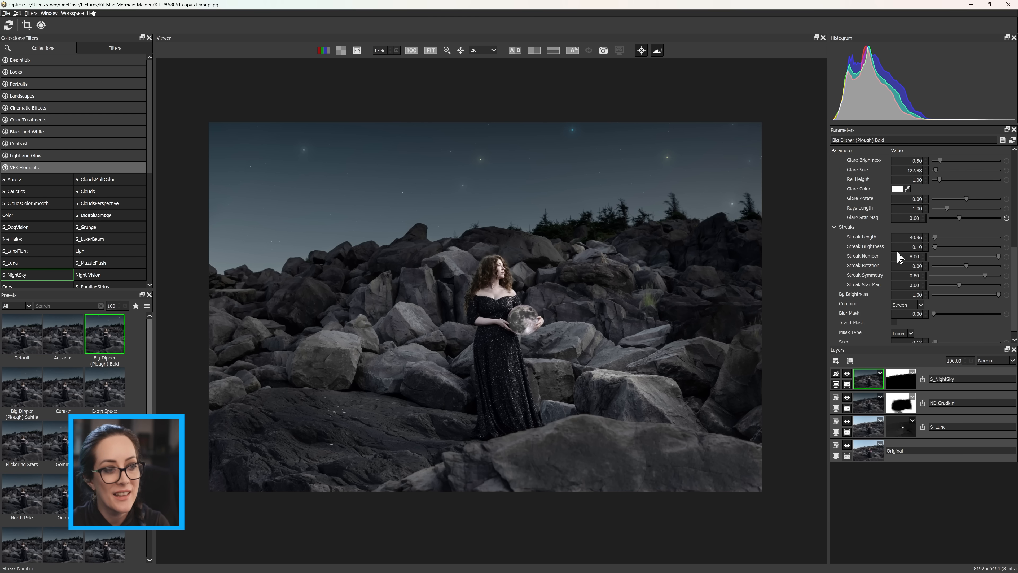
Adjust the stars' Streak Length to 125.64, checking longer streaks up close in the sky.
{"action": "left_click_drag", "start_coordinate": [944, 241], "coordinate": [984, 239]}
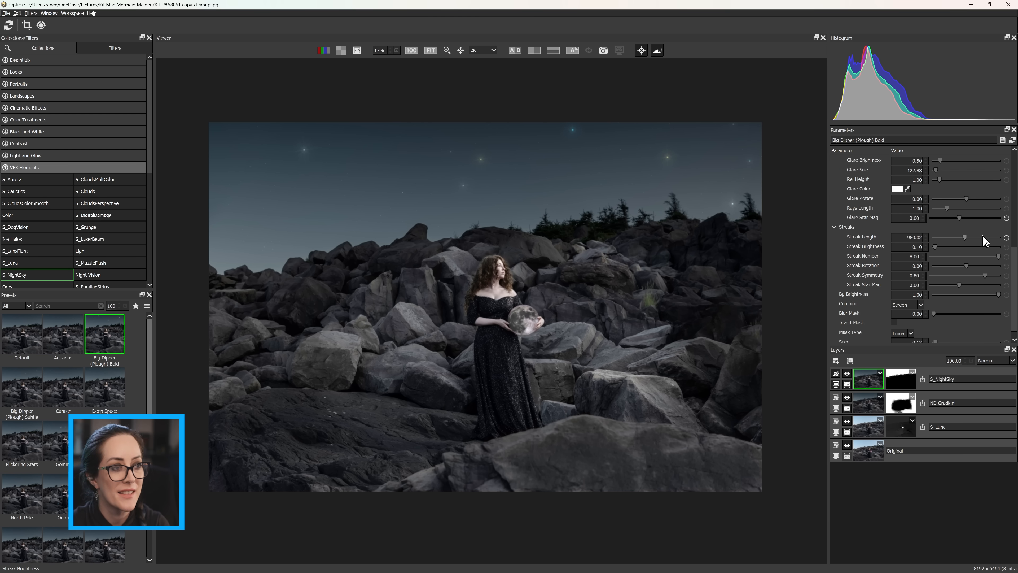
{"action": "scroll", "coordinate": [608, 187], "scroll_direction": "up", "scroll_amount": 3}
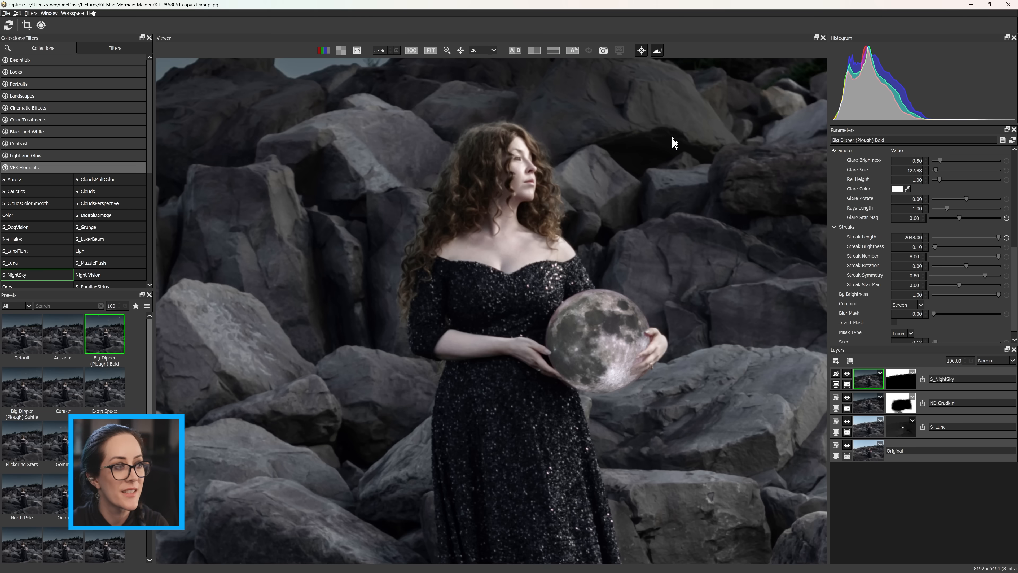
{"action": "left_click_drag", "start_coordinate": [671, 137], "coordinate": [531, 543]}
{"action": "left_click_drag", "start_coordinate": [997, 237], "coordinate": [946, 256]}
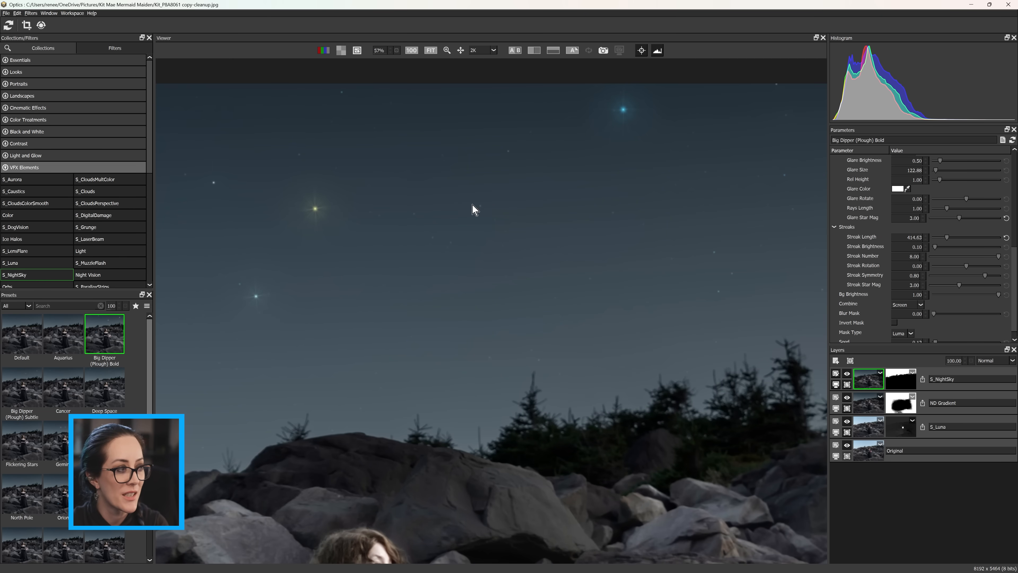
{"action": "scroll", "coordinate": [579, 221], "scroll_direction": "down", "scroll_amount": 3}
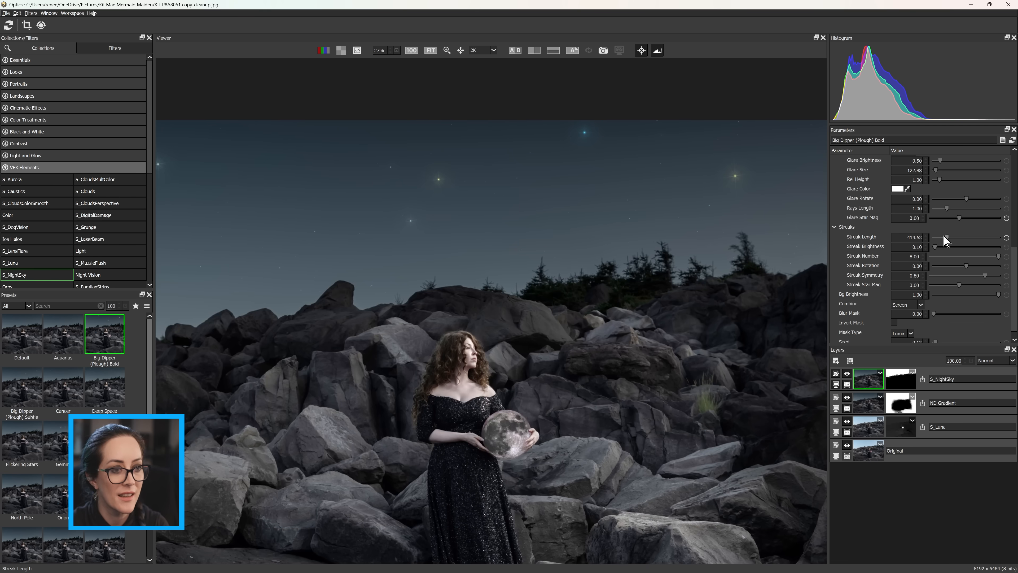
{"action": "left_click_drag", "start_coordinate": [942, 237], "coordinate": [936, 238]}
{"action": "scroll", "coordinate": [725, 208], "scroll_direction": "up", "scroll_amount": 2}
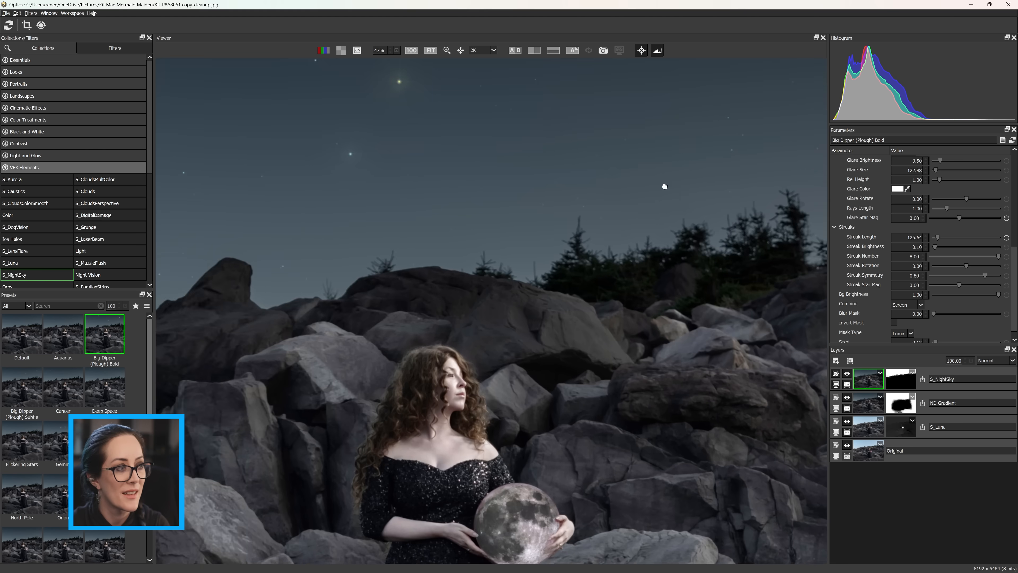
{"action": "left_click_drag", "start_coordinate": [665, 186], "coordinate": [521, 446]}
{"action": "scroll", "coordinate": [521, 446], "scroll_direction": "down", "scroll_amount": 4}
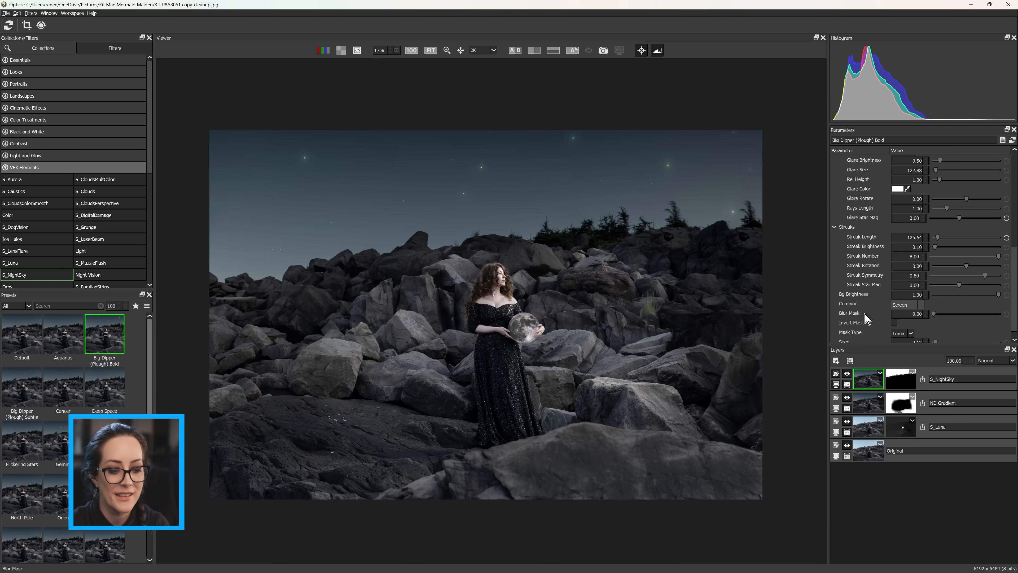
Add a new layer with the Gels filter from Essentials, using the L144 No Colour Blue preset and Preserve Highlights at 100.
{"action": "left_click", "coordinate": [835, 361]}
{"action": "left_click", "coordinate": [36, 167]}
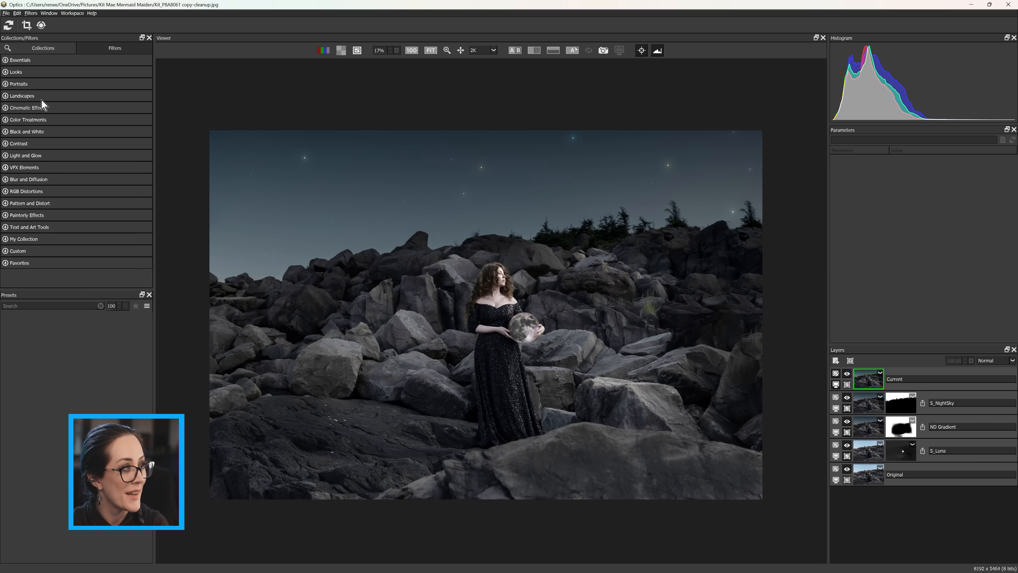
{"action": "left_click", "coordinate": [46, 62]}
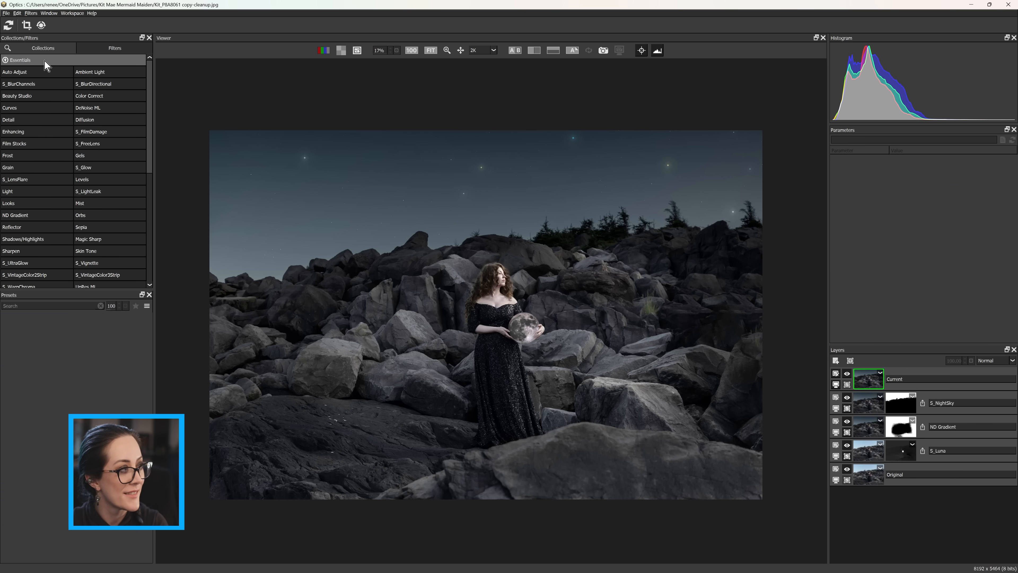
{"action": "left_click", "coordinate": [92, 160]}
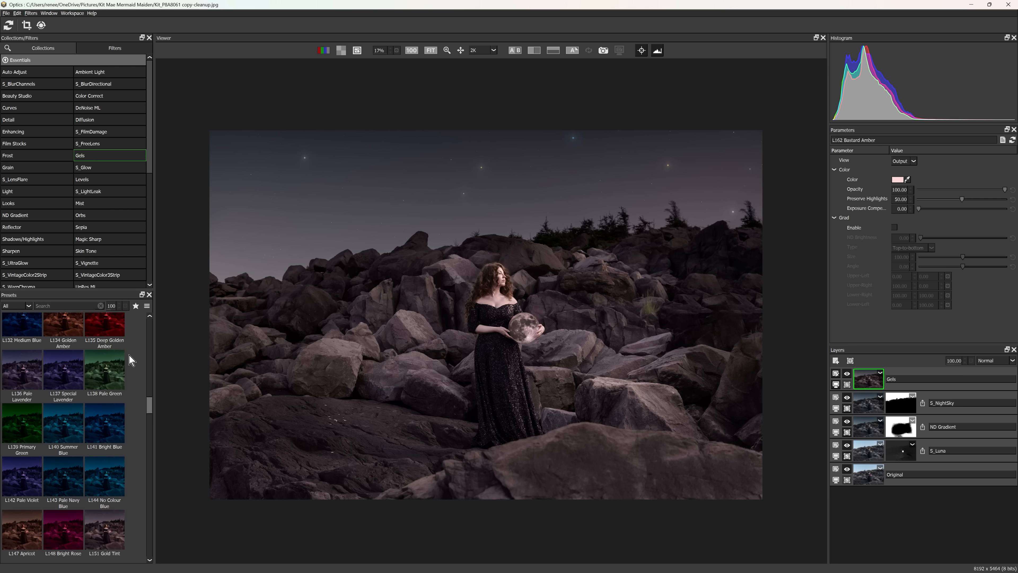
{"action": "left_click", "coordinate": [115, 483]}
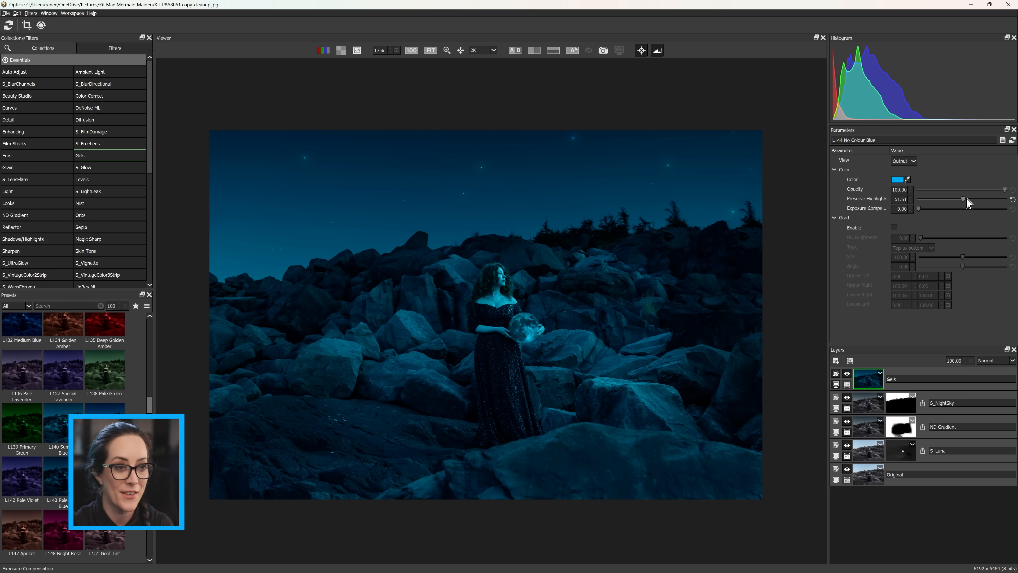
{"action": "left_click_drag", "start_coordinate": [962, 199], "coordinate": [1017, 201]}
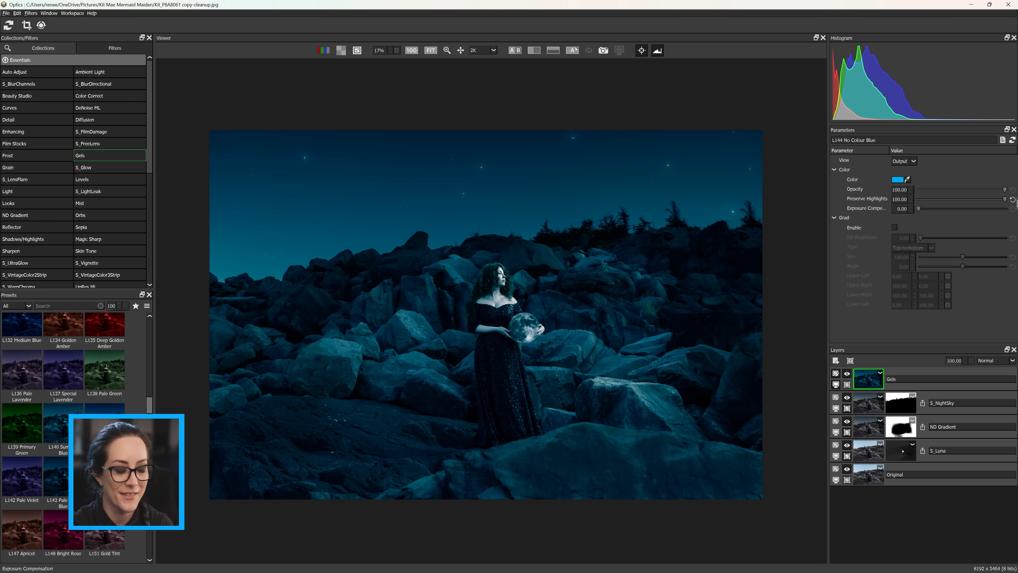
Add a luminance-based Selection mask to the Gels layer.
{"action": "left_click", "coordinate": [850, 361]}
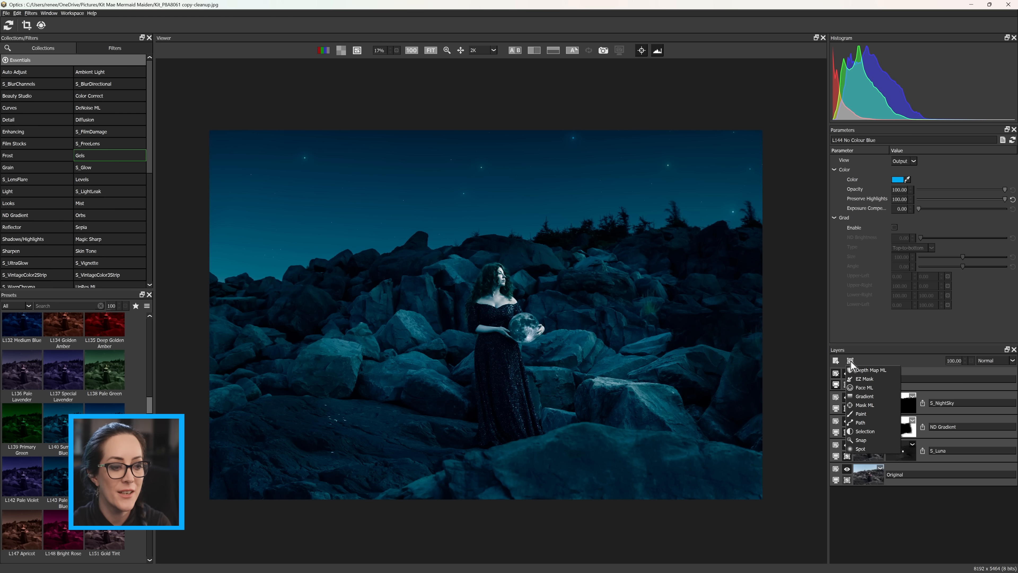
{"action": "left_click", "coordinate": [881, 432]}
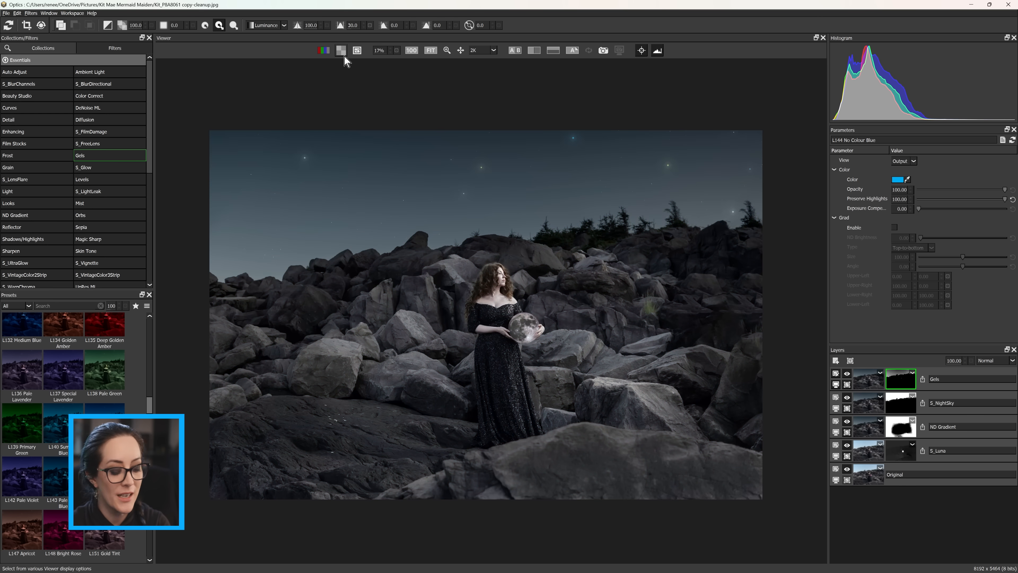
Refine the Gels layer's luminance mask by setting Position to 80 and the two mask values after it to 100 and 49.
{"action": "key", "text": "m"}
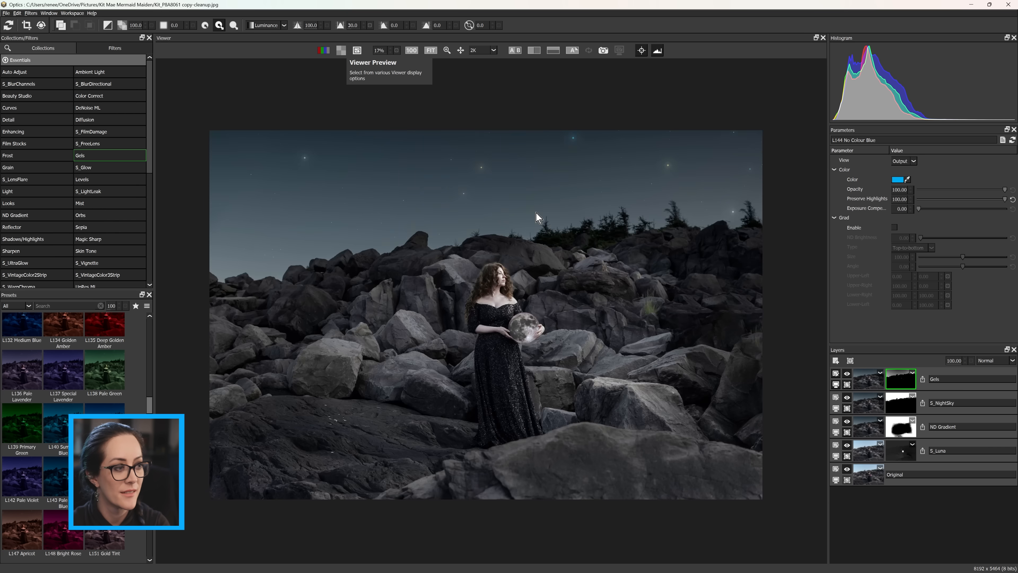
{"action": "left_click", "coordinate": [284, 27]}
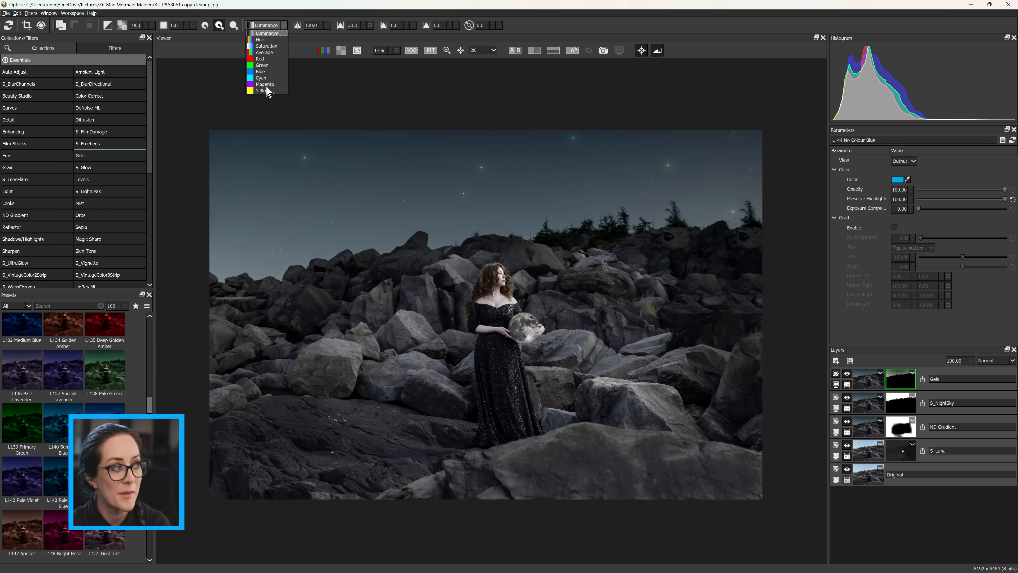
{"action": "left_click", "coordinate": [336, 93]}
{"action": "left_click_drag", "start_coordinate": [305, 26], "coordinate": [288, 25]}
{"action": "key", "text": "m"}
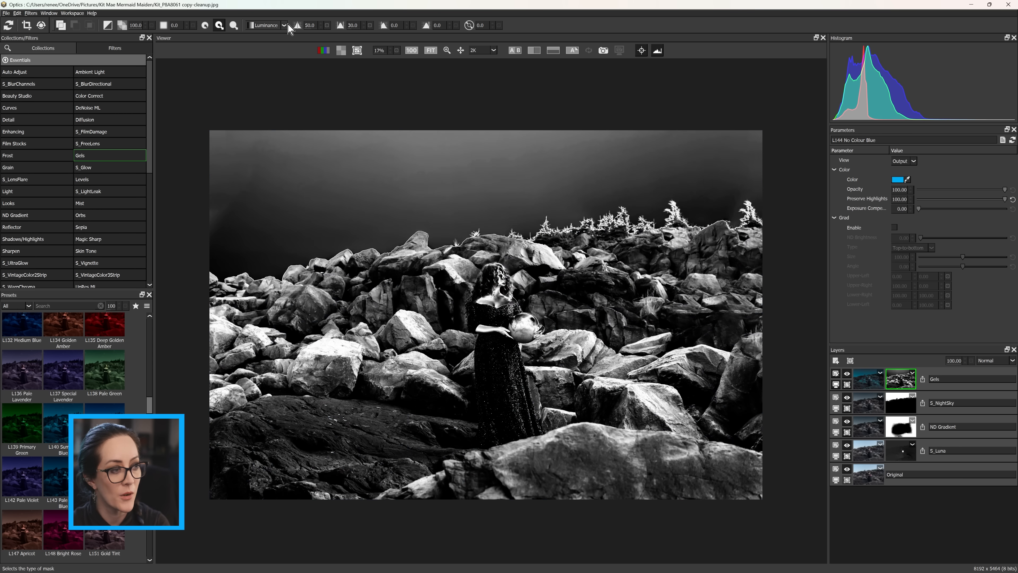
{"action": "left_click_drag", "start_coordinate": [352, 26], "coordinate": [352, 26]}
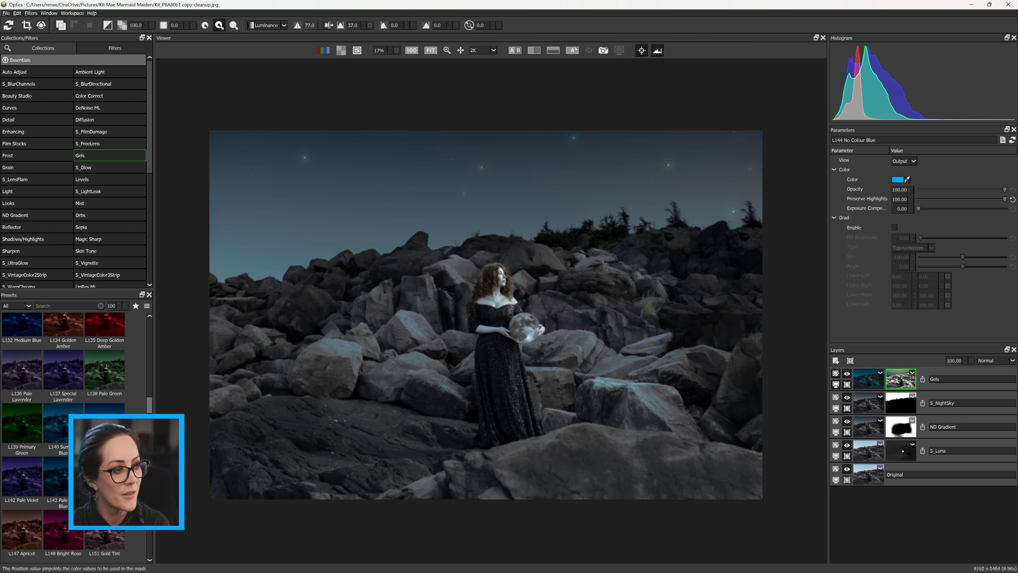
{"action": "left_click_drag", "start_coordinate": [328, 25], "coordinate": [415, 26]}
{"action": "scroll", "coordinate": [501, 218], "scroll_direction": "up", "scroll_amount": 3}
{"action": "key", "text": "m"}
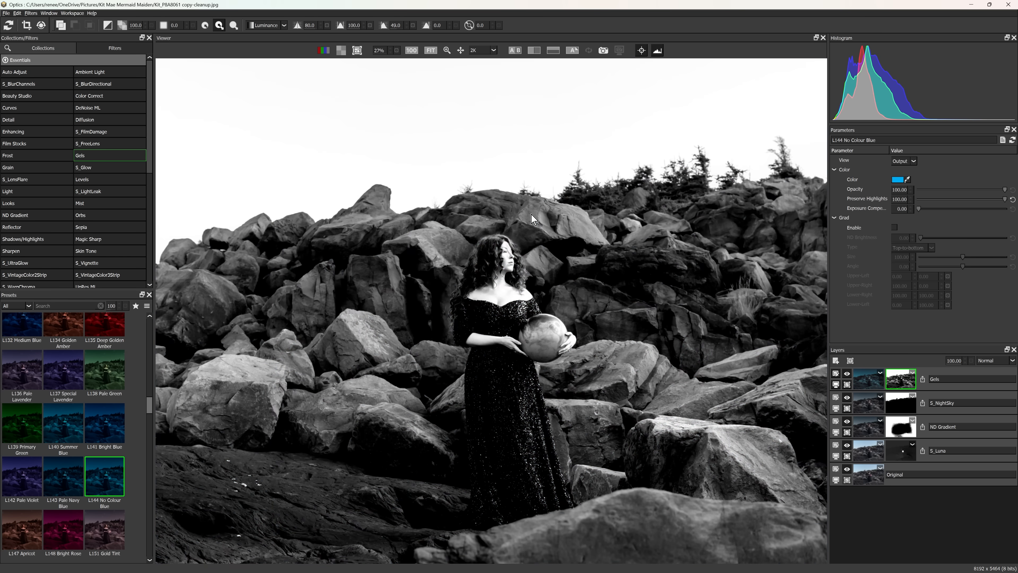
Invert the Gels mask so the tint covers the dark areas, checking both the mask and the image.
{"action": "key", "text": "ctrl+i"}
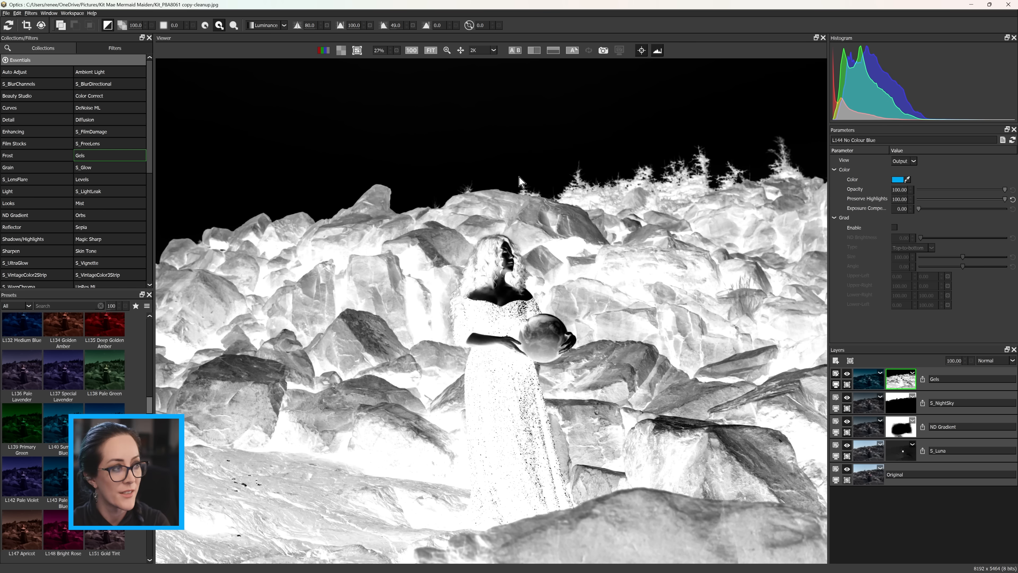
{"action": "key", "text": "m"}
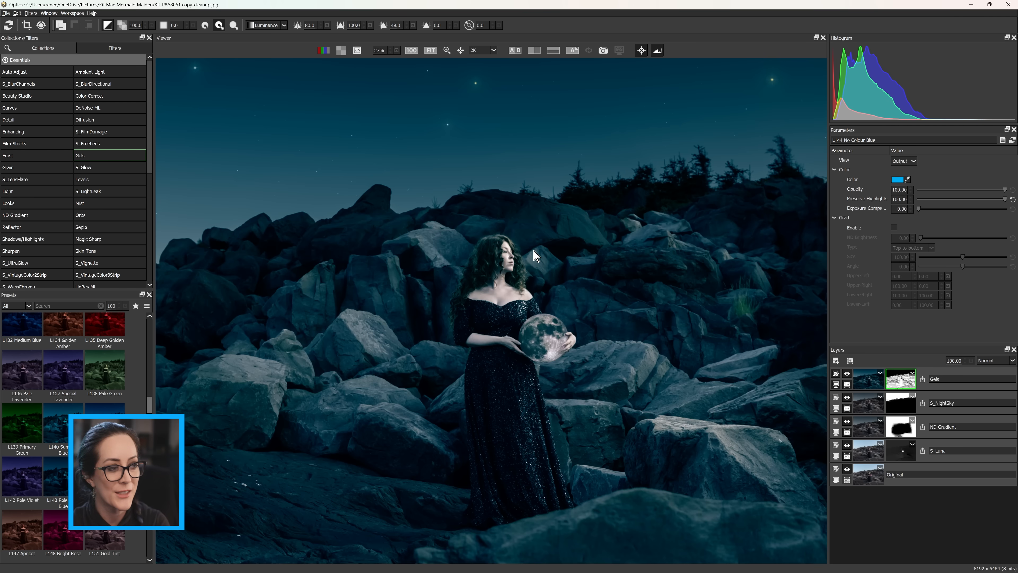
{"action": "key", "text": "m"}
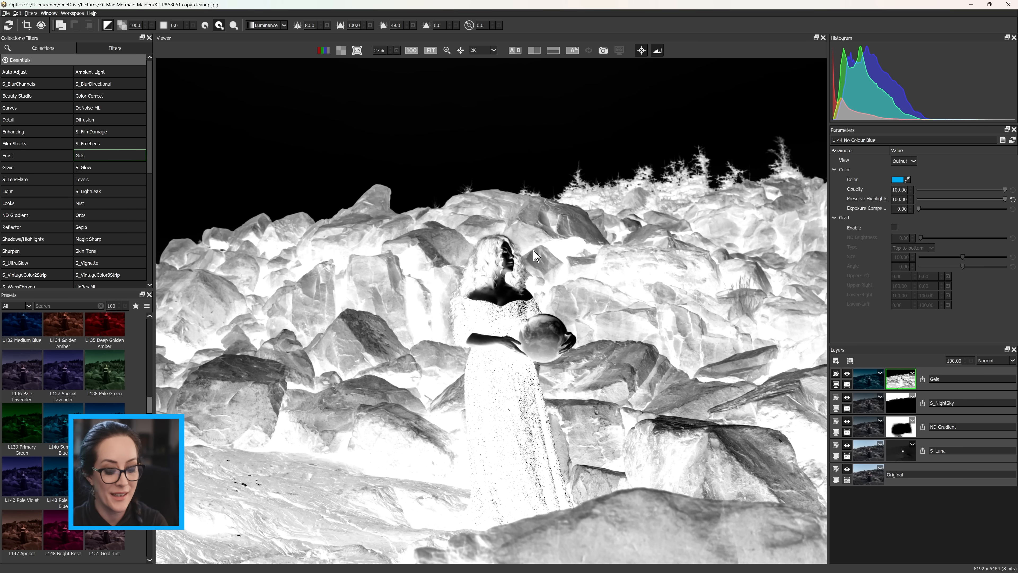
{"action": "key", "text": "m"}
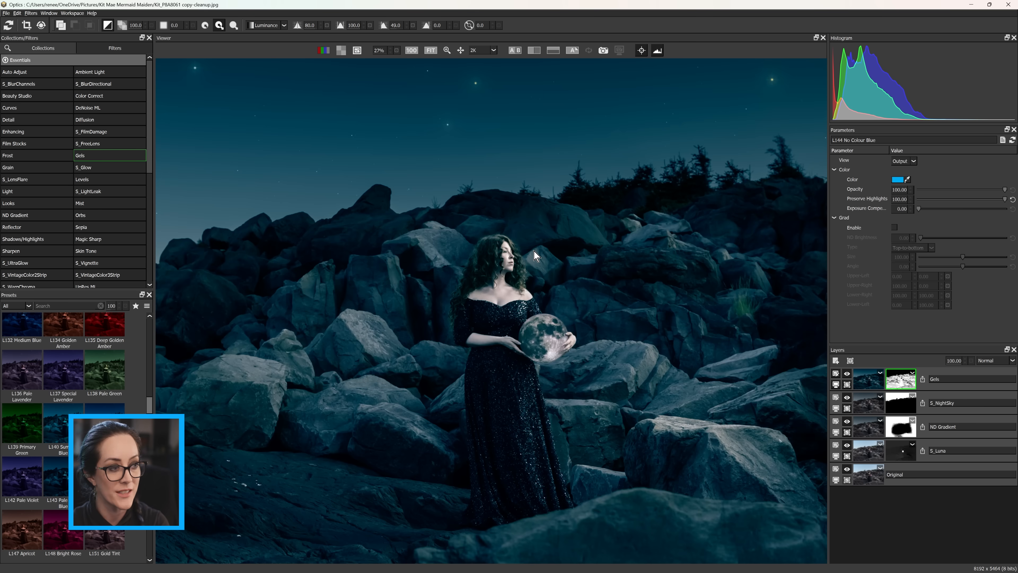
{"action": "scroll", "coordinate": [614, 249], "scroll_direction": "down", "scroll_amount": 1}
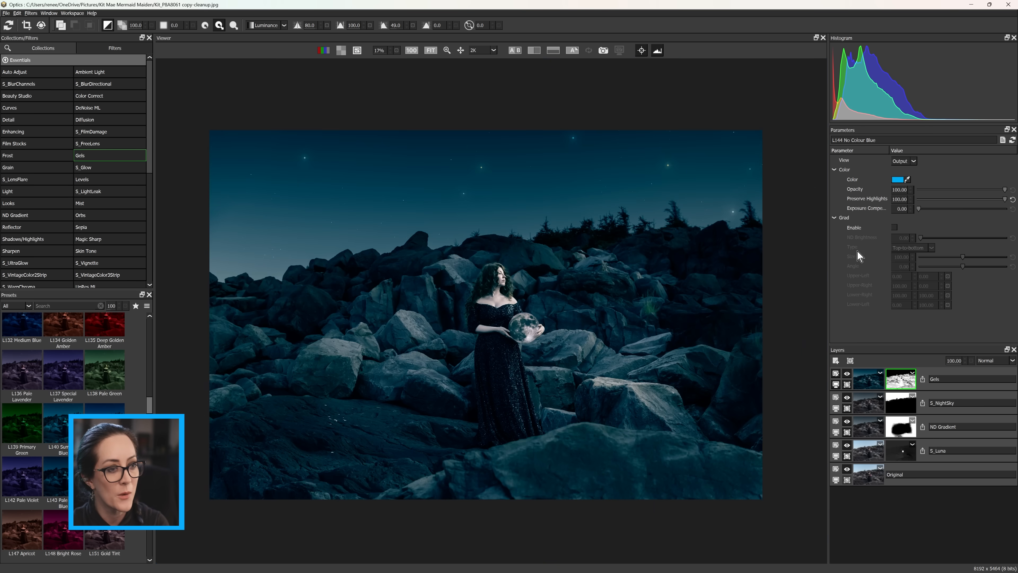
Set the Gels Exposure Compensation to 47 and lower the Gels layer's opacity to 28.
{"action": "left_click_drag", "start_coordinate": [945, 209], "coordinate": [959, 209]}
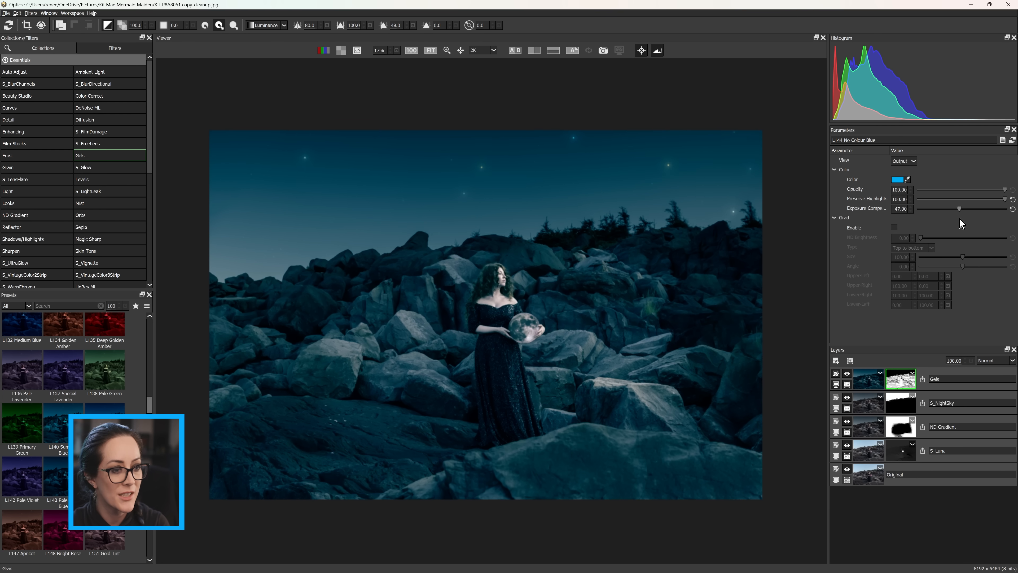
{"action": "left_click_drag", "start_coordinate": [953, 361], "coordinate": [932, 361]}
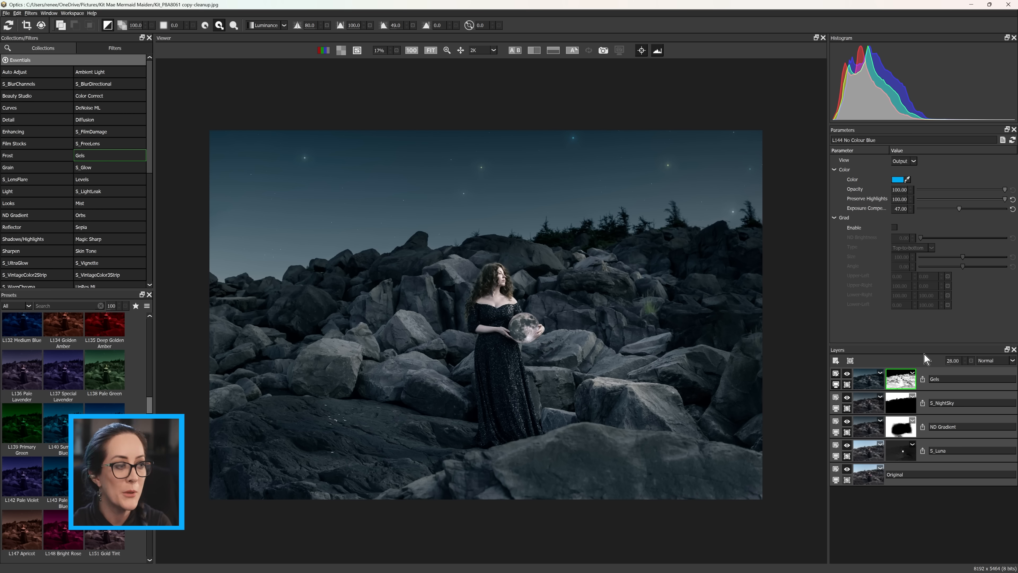
{"action": "scroll", "coordinate": [622, 337], "scroll_direction": "up", "scroll_amount": 2}
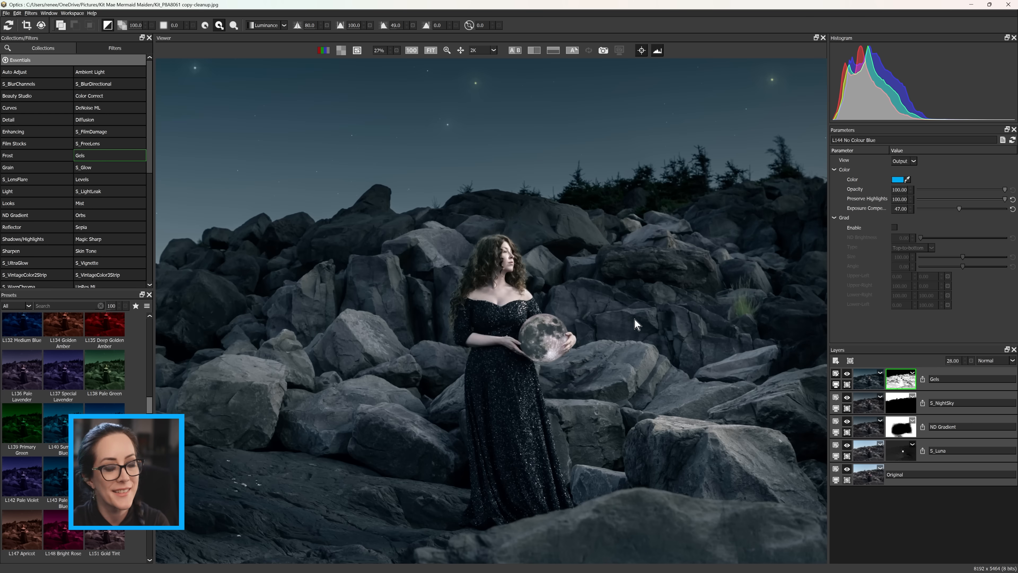
{"action": "scroll", "coordinate": [612, 335], "scroll_direction": "down", "scroll_amount": 2}
Compare the image with the Gels layer off and on, and raise the filter's Exposure Compensation to 59.91.
{"action": "left_click", "coordinate": [847, 373]}
{"action": "left_click", "coordinate": [846, 374]}
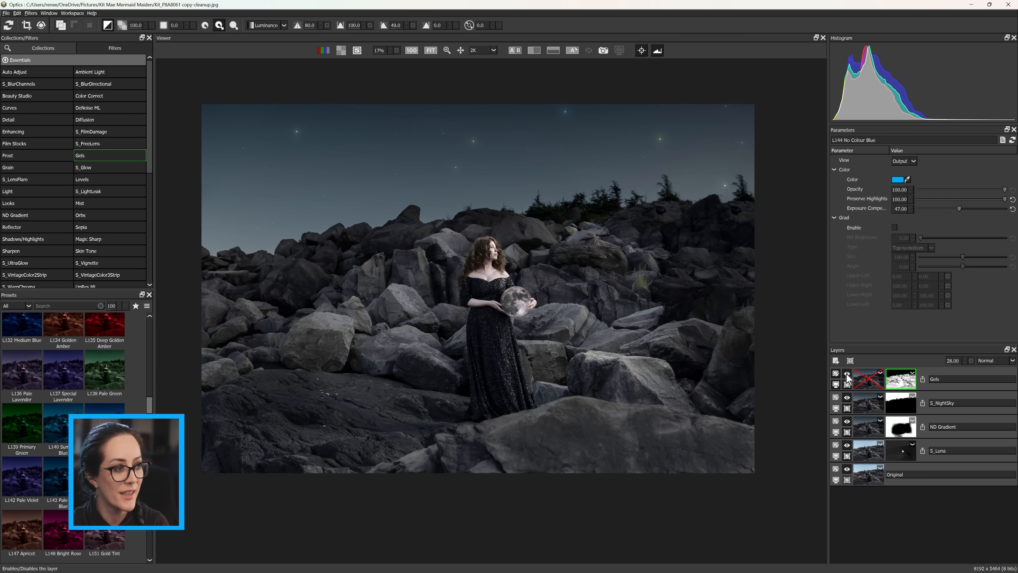
{"action": "left_click", "coordinate": [865, 383]}
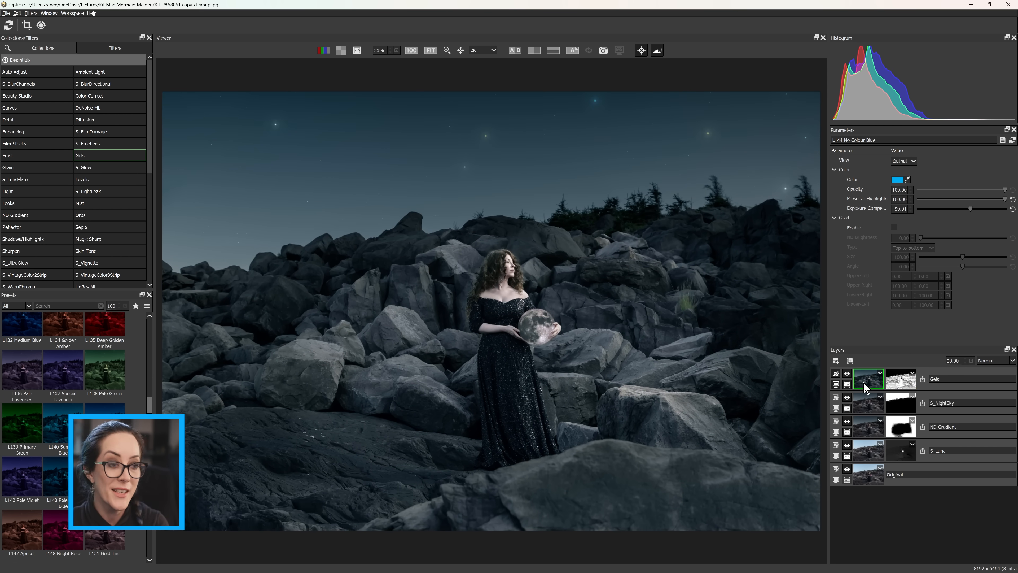
Add a new layer with the S_UltraGlow filter from Essentials, using its Default preset.
{"action": "left_click", "coordinate": [836, 361]}
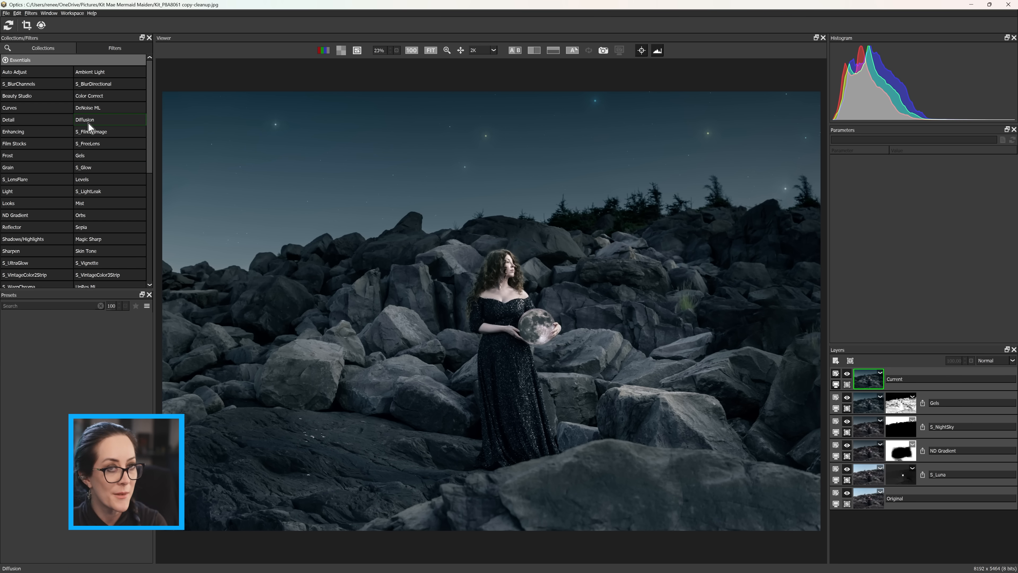
{"action": "scroll", "coordinate": [90, 128], "scroll_direction": "down", "scroll_amount": 1}
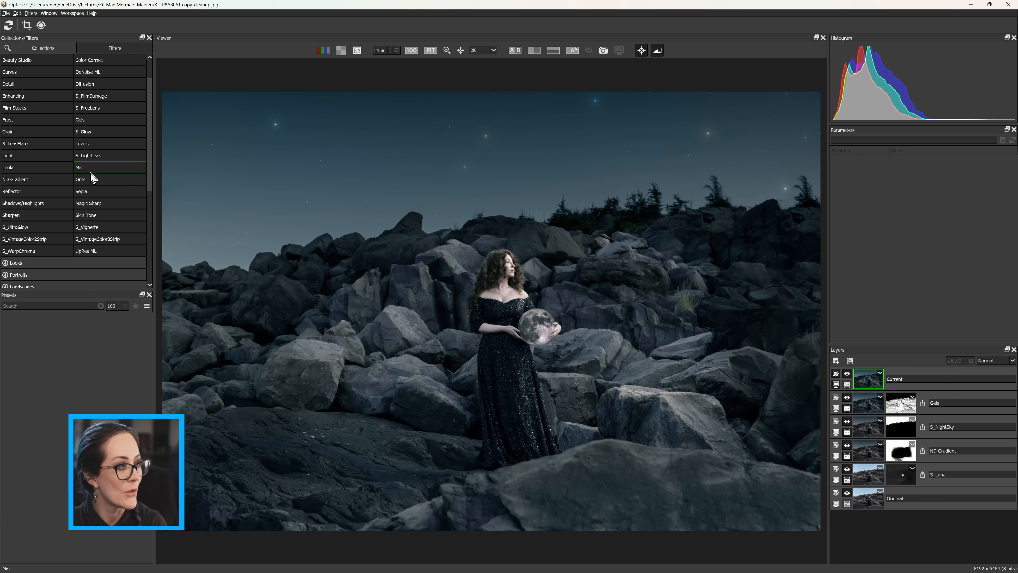
{"action": "left_click", "coordinate": [30, 229]}
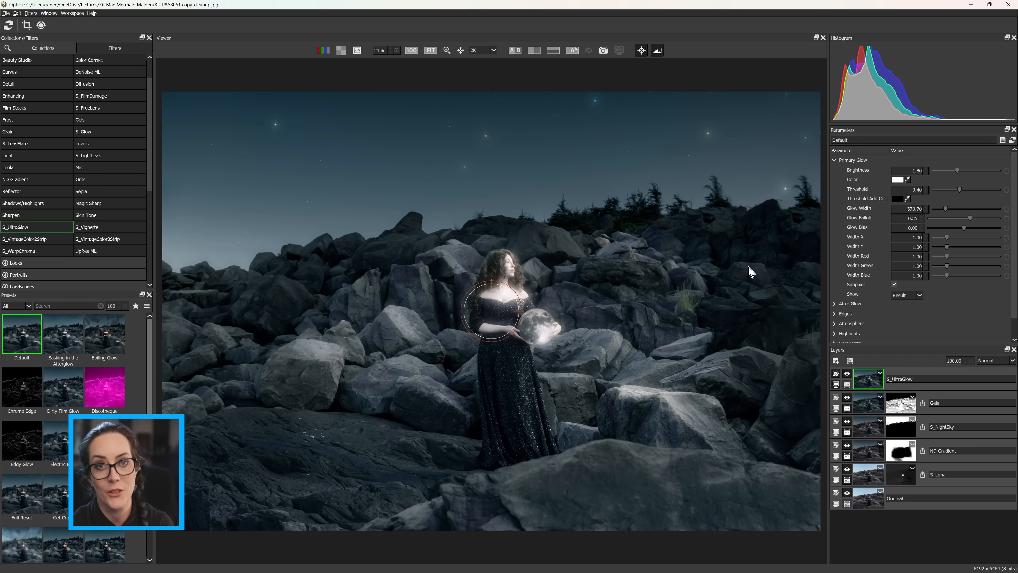
Set S_UltraGlow's Primary Glow Brightness to 1.07 and Threshold to 0.35, checking the glow on the woman and moon.
{"action": "scroll", "coordinate": [609, 288], "scroll_direction": "up", "scroll_amount": 2}
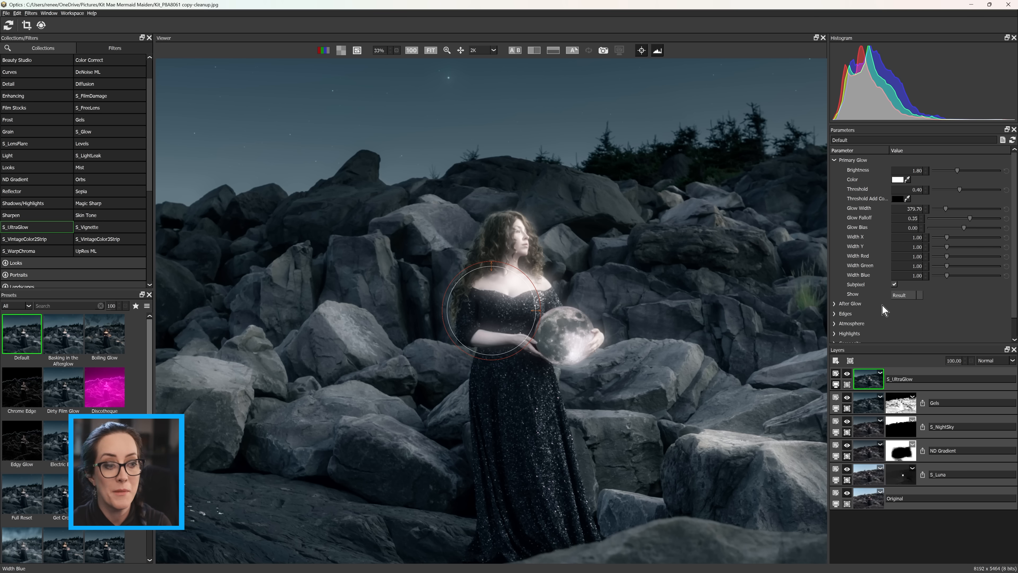
{"action": "scroll", "coordinate": [885, 310], "scroll_direction": "down", "scroll_amount": 1}
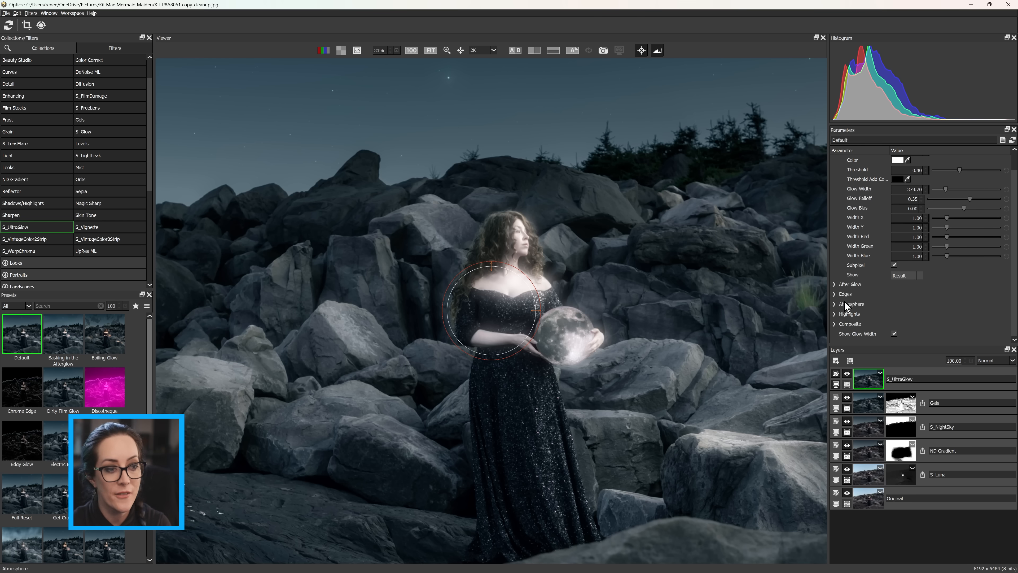
{"action": "scroll", "coordinate": [858, 314], "scroll_direction": "up", "scroll_amount": 1}
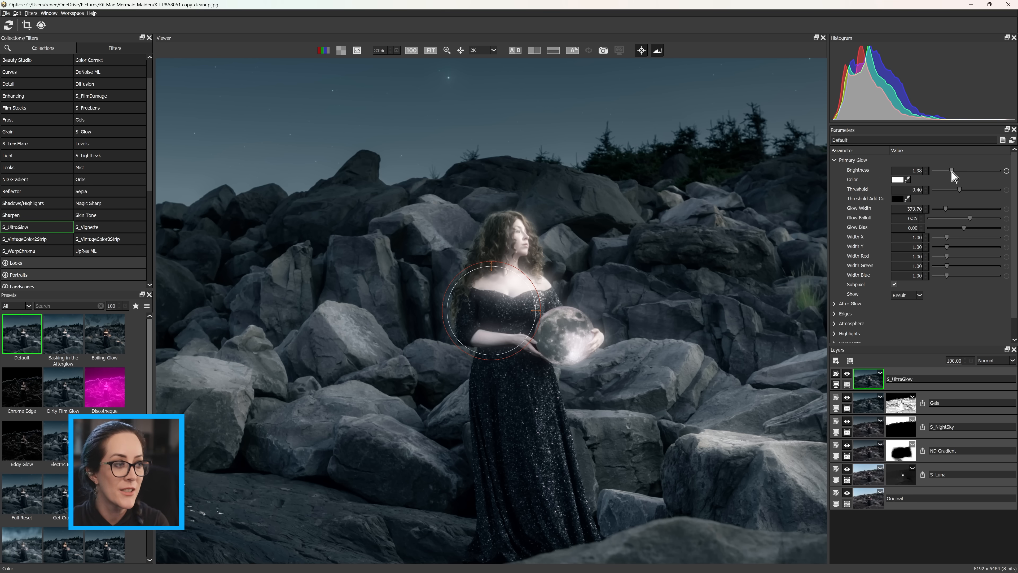
{"action": "left_click_drag", "start_coordinate": [950, 171], "coordinate": [948, 172]}
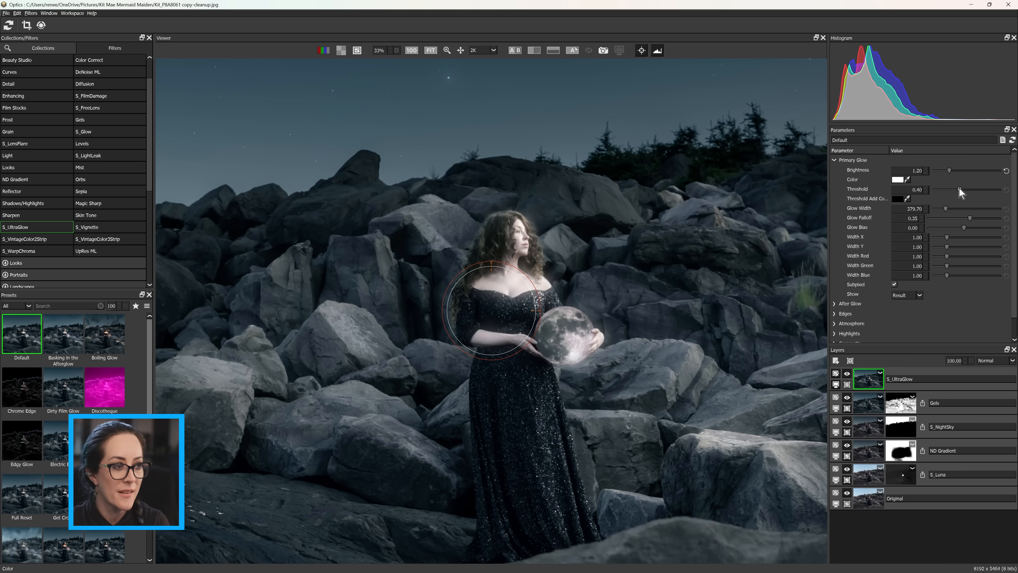
{"action": "key", "text": "ctrl+minus"}
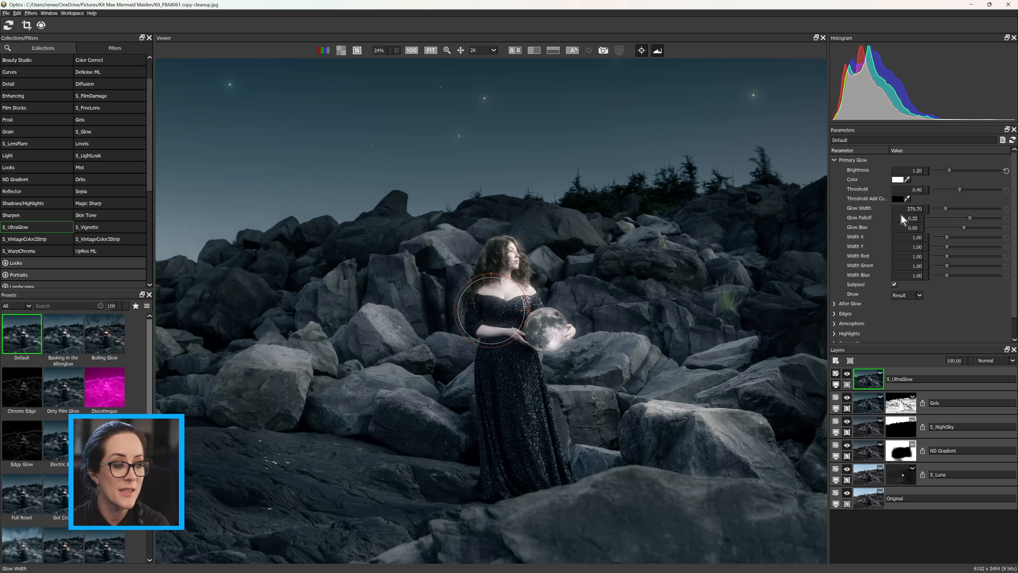
{"action": "key", "text": "ctrl+minus"}
{"action": "mouse_move", "coordinate": [959, 189]}
{"action": "left_mouse_down"}
{"action": "mouse_move", "coordinate": [947, 190]}
{"action": "mouse_move", "coordinate": [958, 195]}
{"action": "left_mouse_up"}
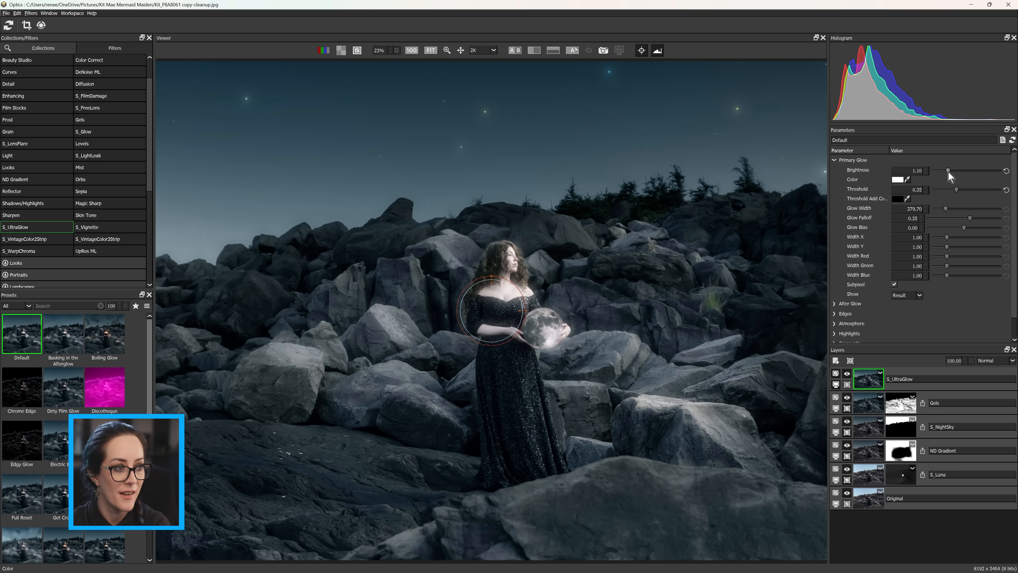
{"action": "left_click_drag", "start_coordinate": [948, 172], "coordinate": [948, 171]}
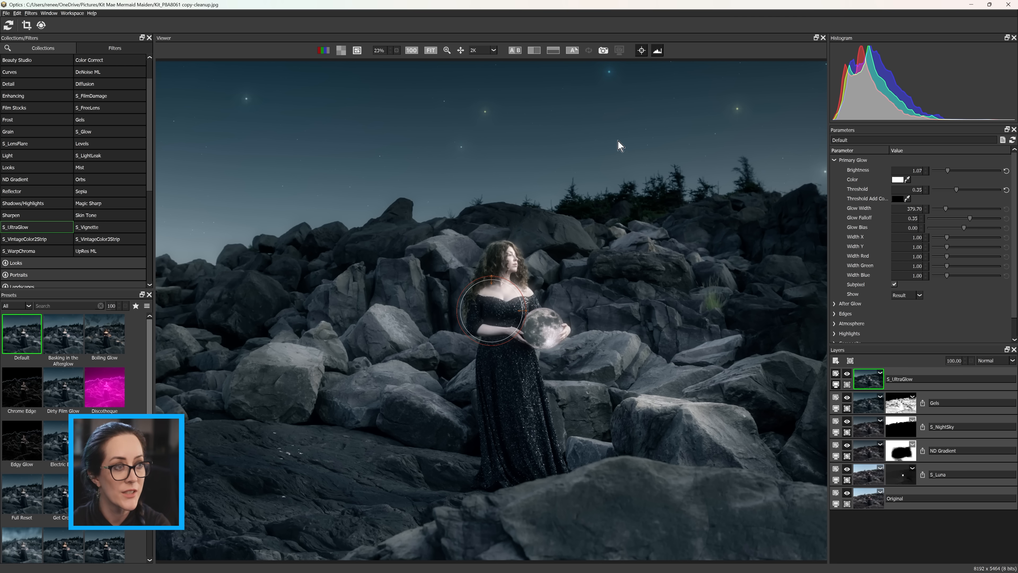
Hide the on-screen glow width circle over the photo and check the whole image.
{"action": "left_click", "coordinate": [641, 51]}
{"action": "scroll", "coordinate": [656, 251], "scroll_direction": "down", "scroll_amount": 3}
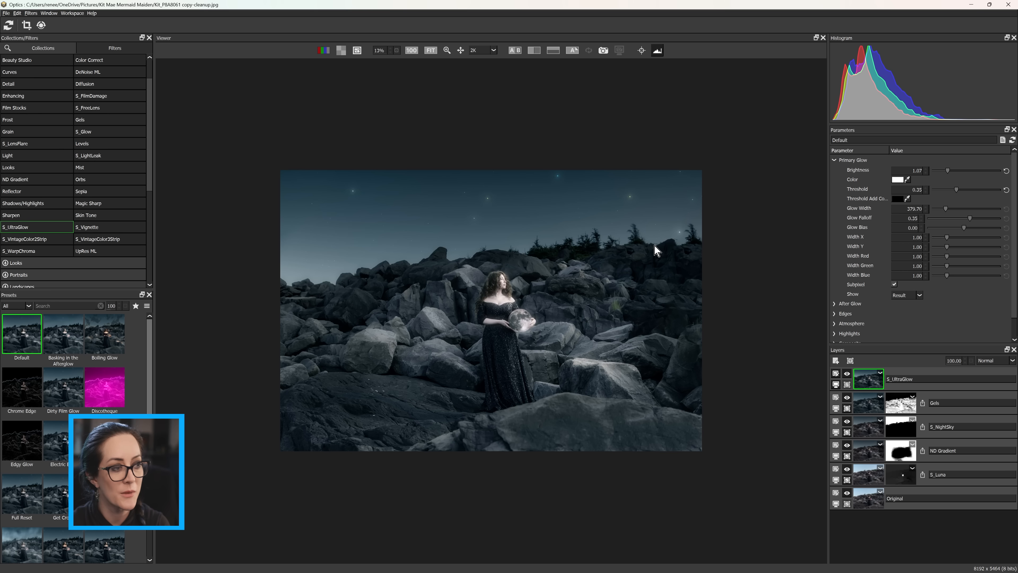
{"action": "scroll", "coordinate": [655, 250], "scroll_direction": "up", "scroll_amount": 3}
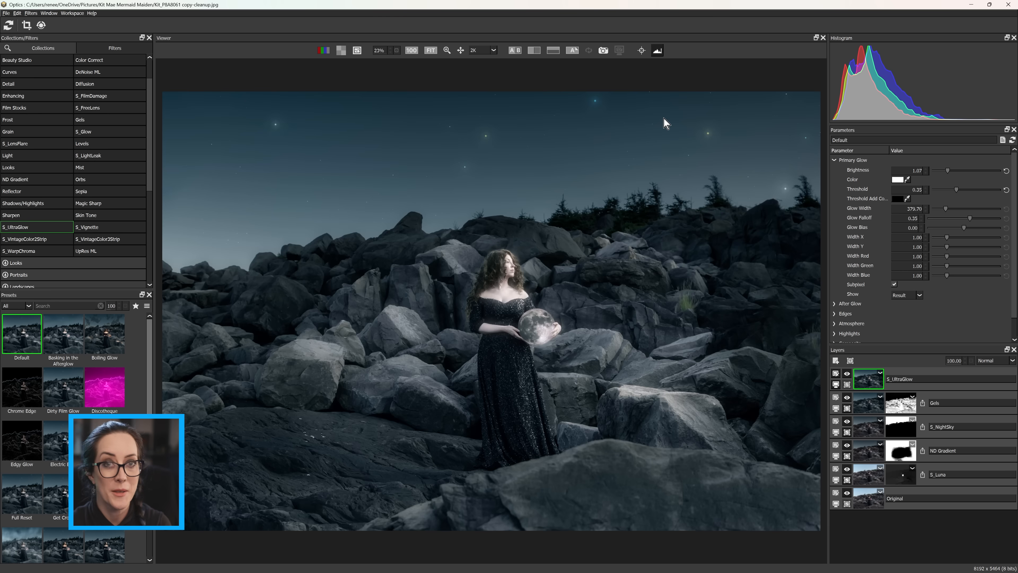
Compare the finished night scene with the original photo using the A/B and side-by-side comparisons.
{"action": "left_click", "coordinate": [573, 51]}
{"action": "left_click", "coordinate": [573, 51]}
{"action": "left_click", "coordinate": [573, 50]}
{"action": "left_click", "coordinate": [573, 51]}
{"action": "left_click", "coordinate": [573, 51]}
{"action": "left_click", "coordinate": [573, 51]}
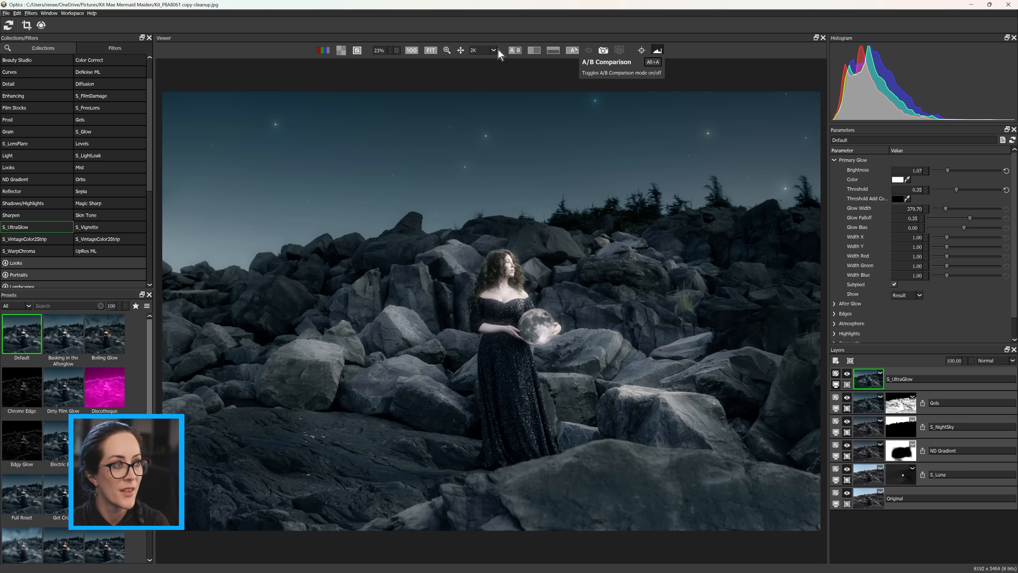
{"action": "left_click", "coordinate": [518, 57]}
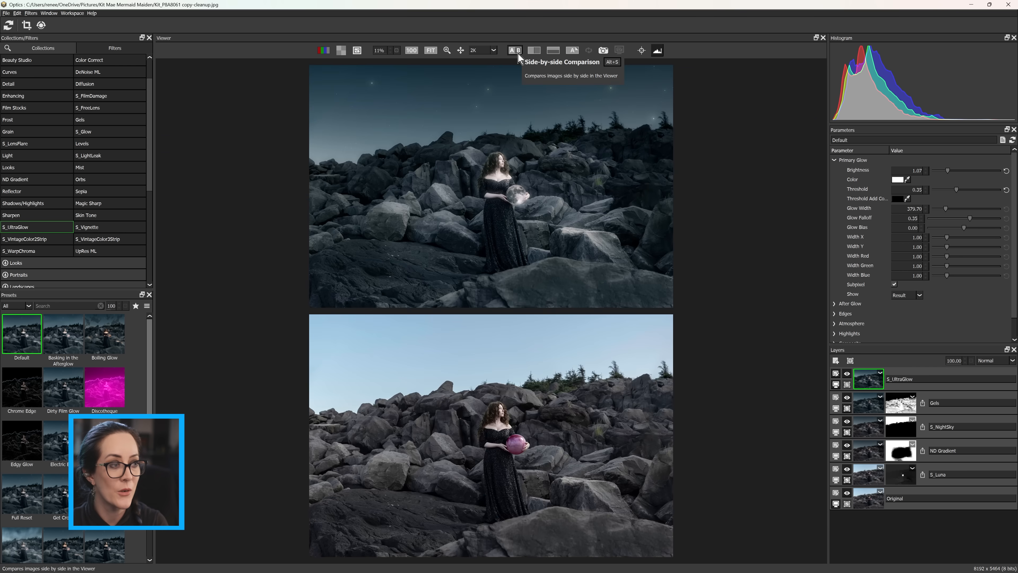